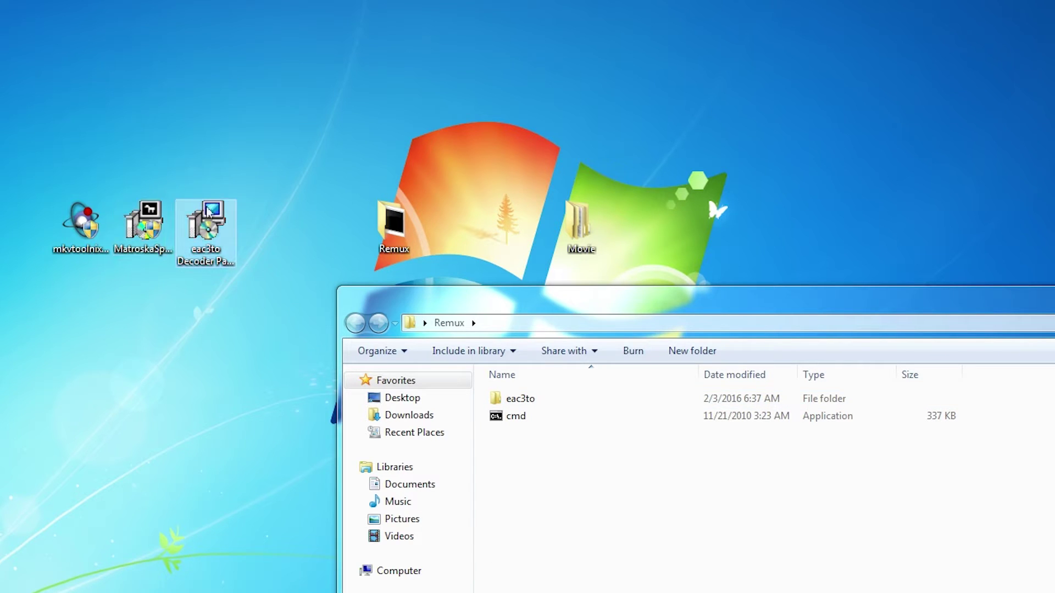
Launch the eac3to Decoder Pack 1.4 installer from its desktop icon
{"action": "left_click", "coordinate": [229, 231]}
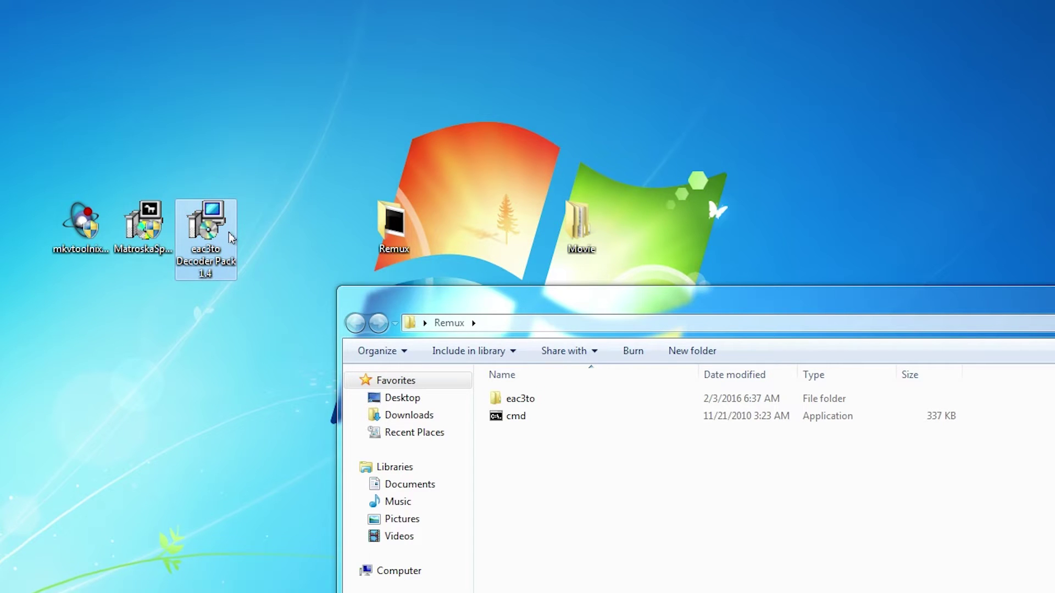
{"action": "left_click", "coordinate": [284, 334]}
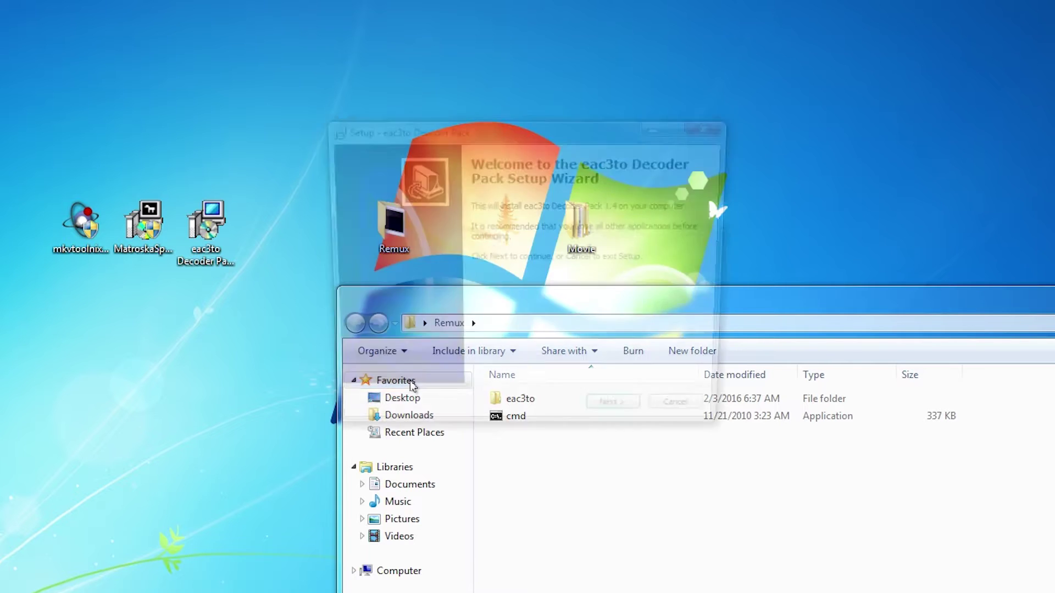
Install the eac3to Decoder Pack with all default components (13.2 MB) and finish setup
{"action": "left_click", "coordinate": [622, 421]}
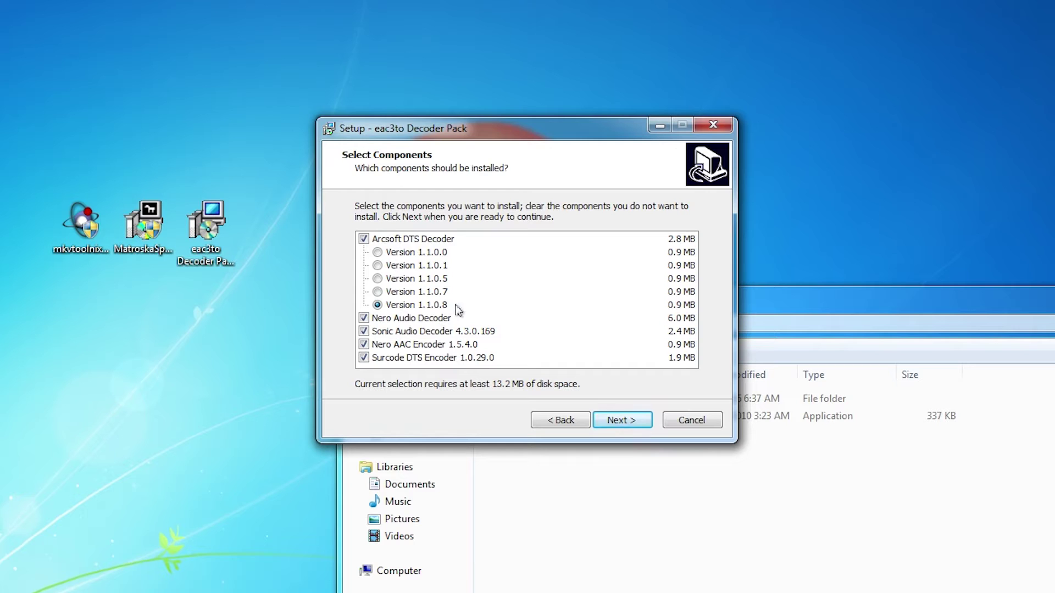
{"action": "left_click", "coordinate": [619, 421]}
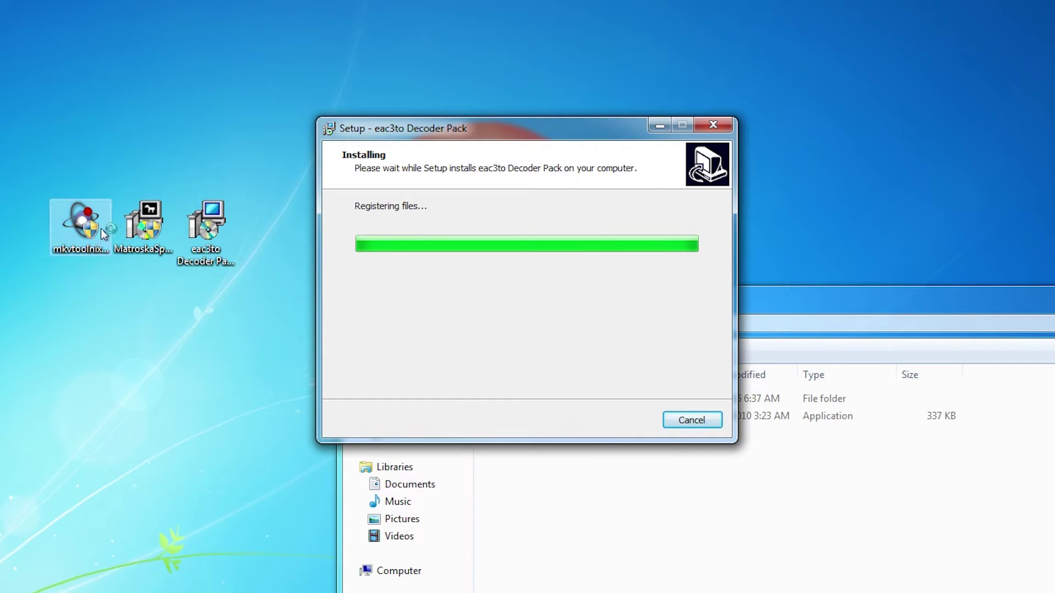
{"action": "left_click", "coordinate": [622, 421]}
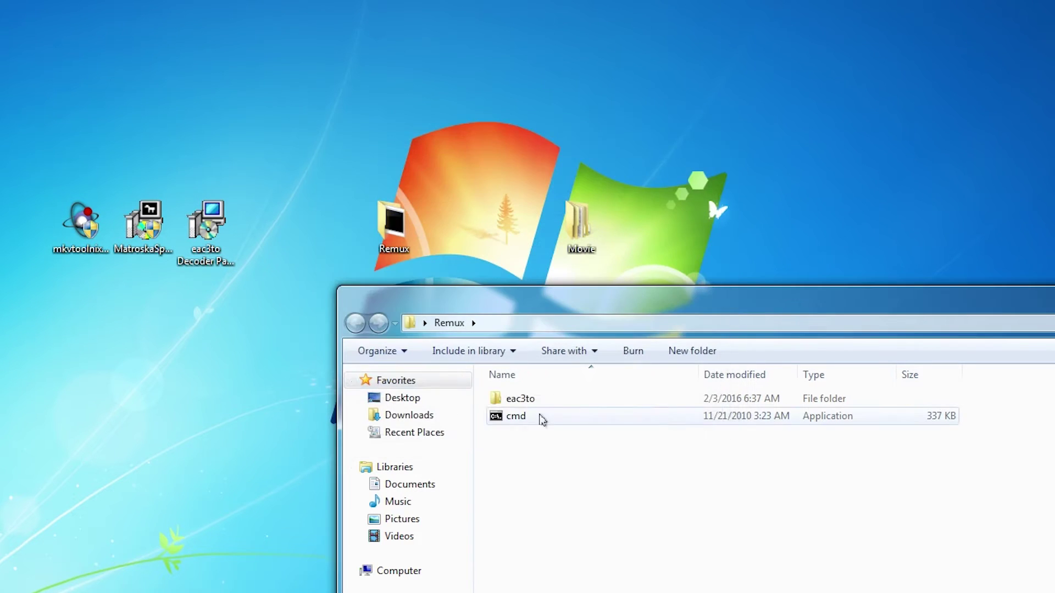
Install Haali Media Splitter 1.13.138.14 with the default license, location and Start Menu settings
{"action": "left_click", "coordinate": [145, 232]}
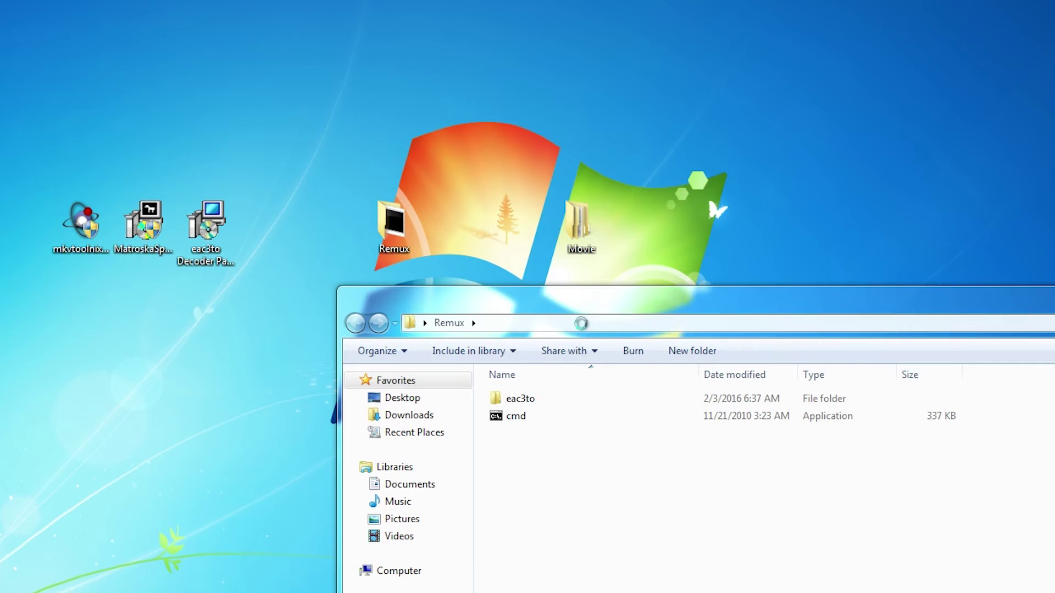
{"action": "left_click", "coordinate": [643, 389]}
{"action": "left_click", "coordinate": [642, 389]}
{"action": "left_click", "coordinate": [643, 389]}
{"action": "left_click", "coordinate": [642, 389]}
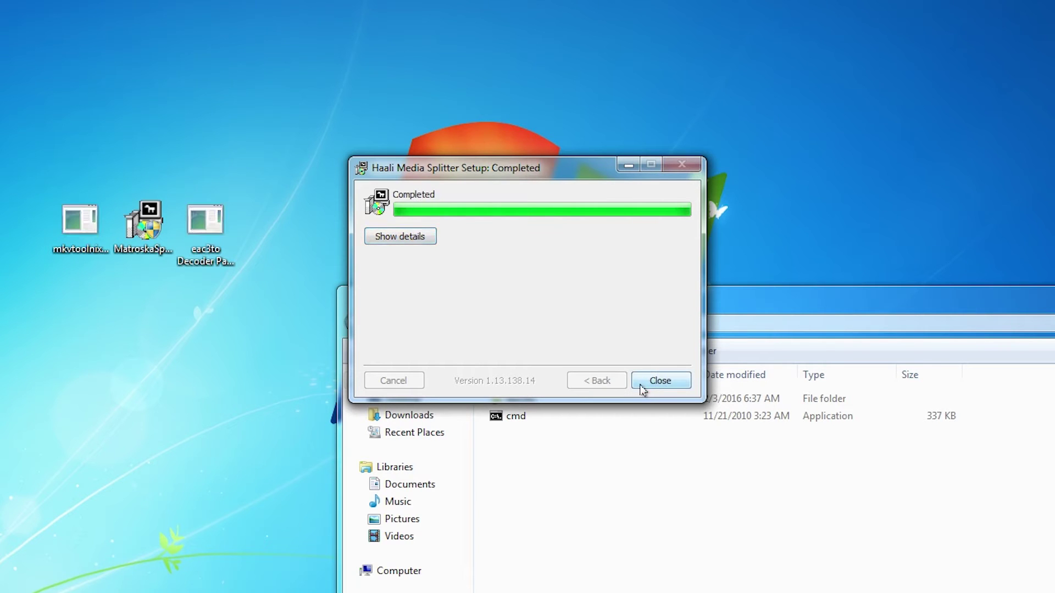
{"action": "left_click", "coordinate": [650, 382]}
{"action": "left_click", "coordinate": [80, 225]}
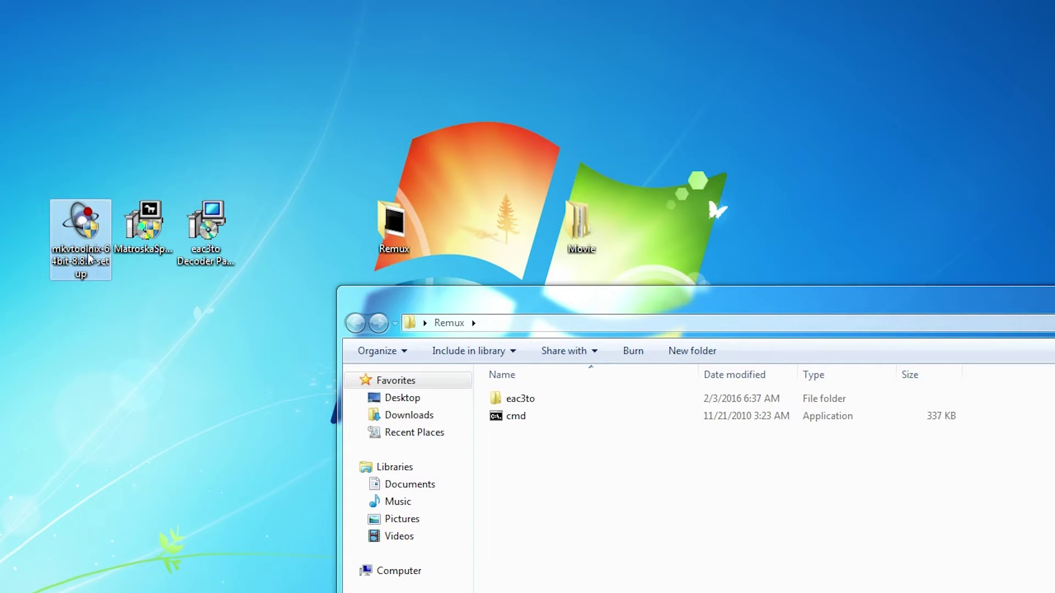
Install MKVToolNix 8.8.0 (64bit) in English to C:\Program Files\MKVToolNix with a desktop shortcut
{"action": "double_click", "coordinate": [84, 219]}
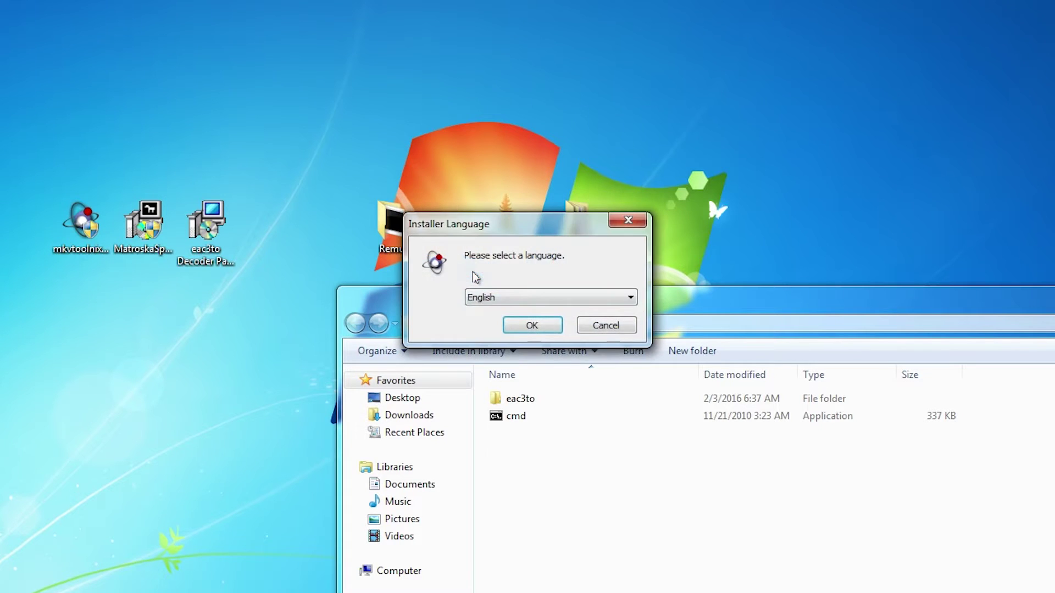
{"action": "left_click", "coordinate": [509, 328]}
{"action": "left_click", "coordinate": [618, 420]}
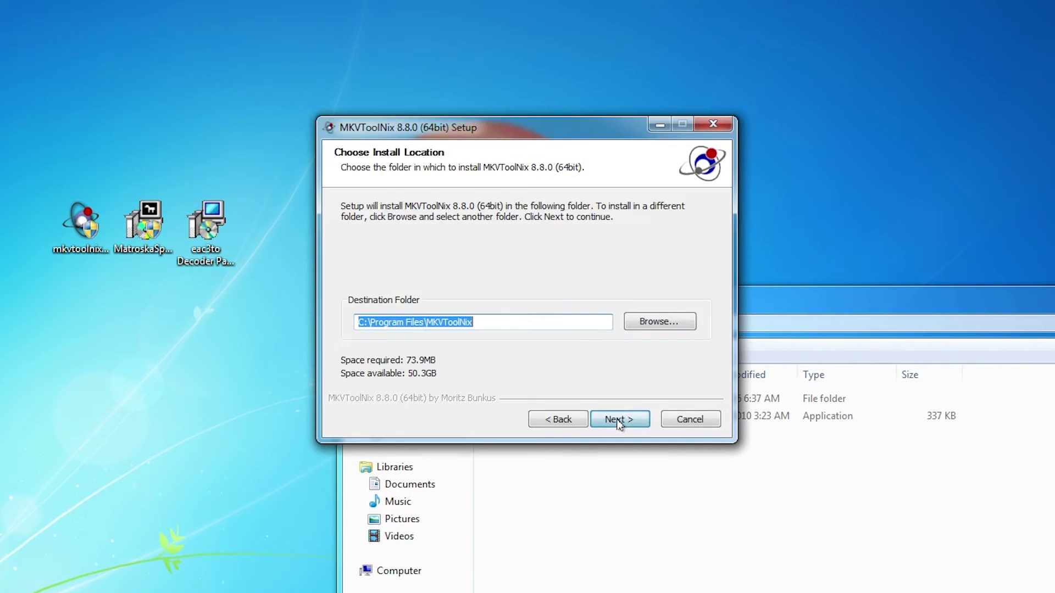
{"action": "left_click", "coordinate": [618, 420]}
{"action": "left_click", "coordinate": [618, 420]}
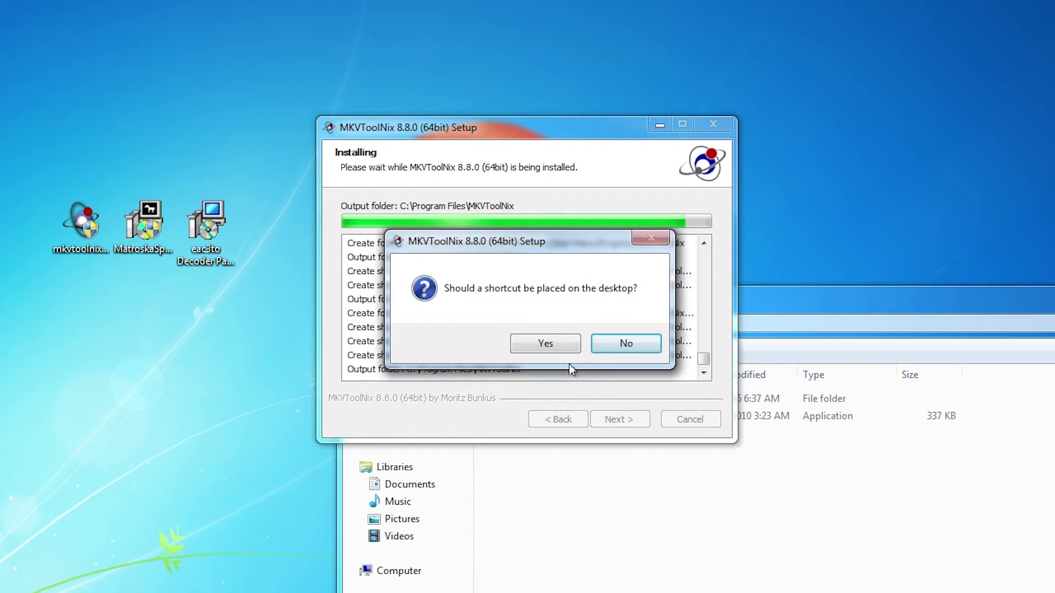
{"action": "left_click", "coordinate": [561, 342]}
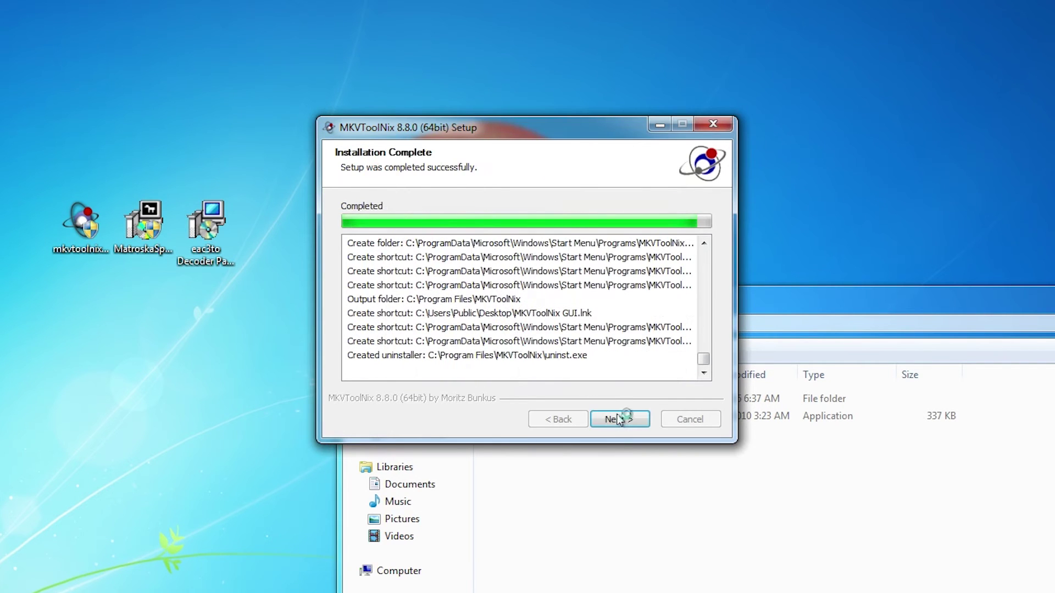
{"action": "left_click", "coordinate": [619, 420]}
Finish the MKVToolNix setup, then check the Movie folder holds BDMV and CERTIFICATE and minimize it
{"action": "left_click", "coordinate": [619, 420]}
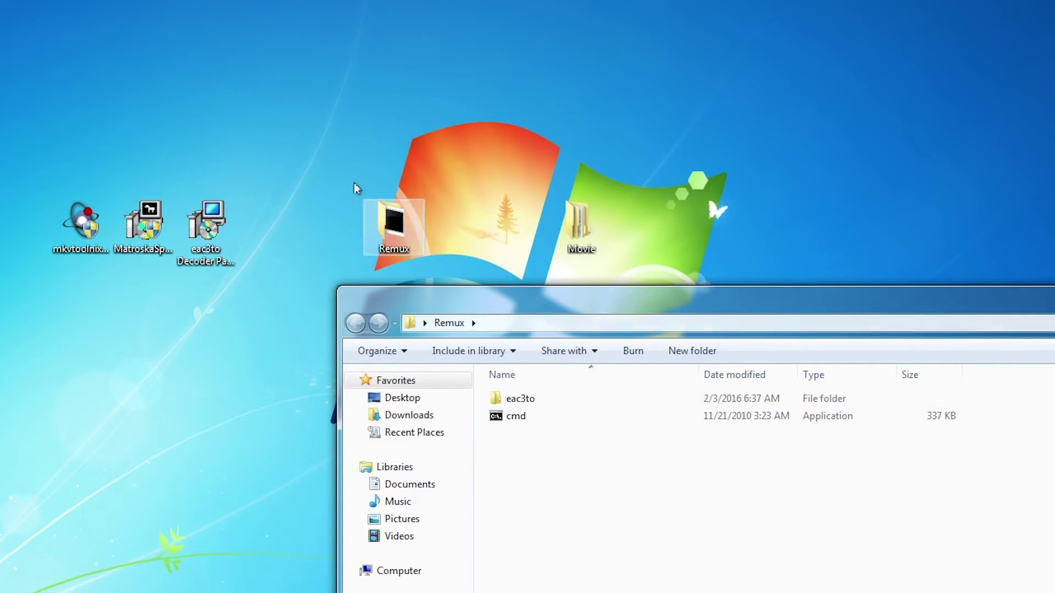
{"action": "left_click", "coordinate": [307, 57]}
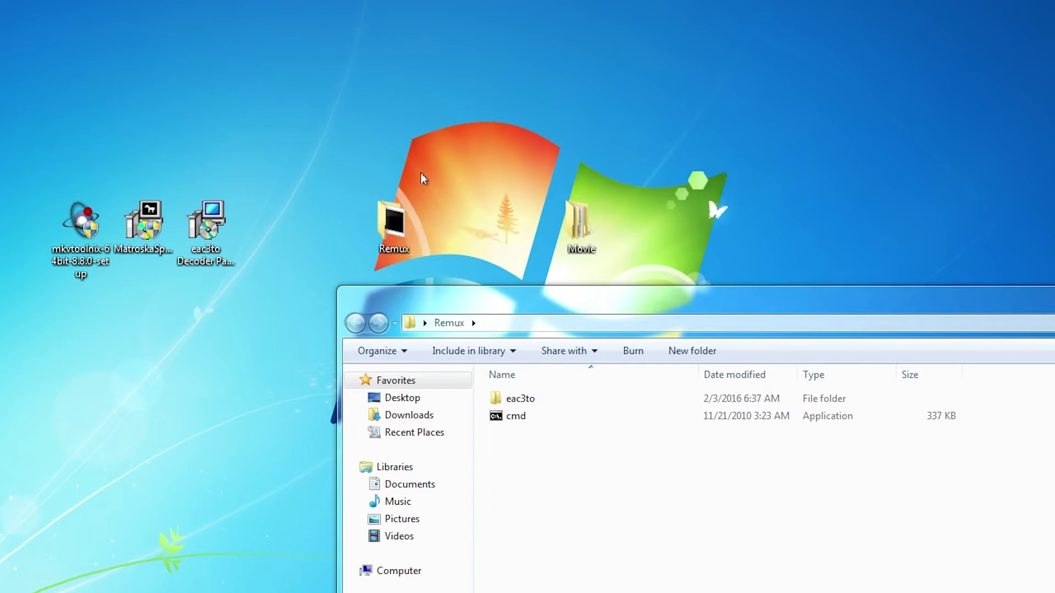
{"action": "left_click", "coordinate": [394, 228]}
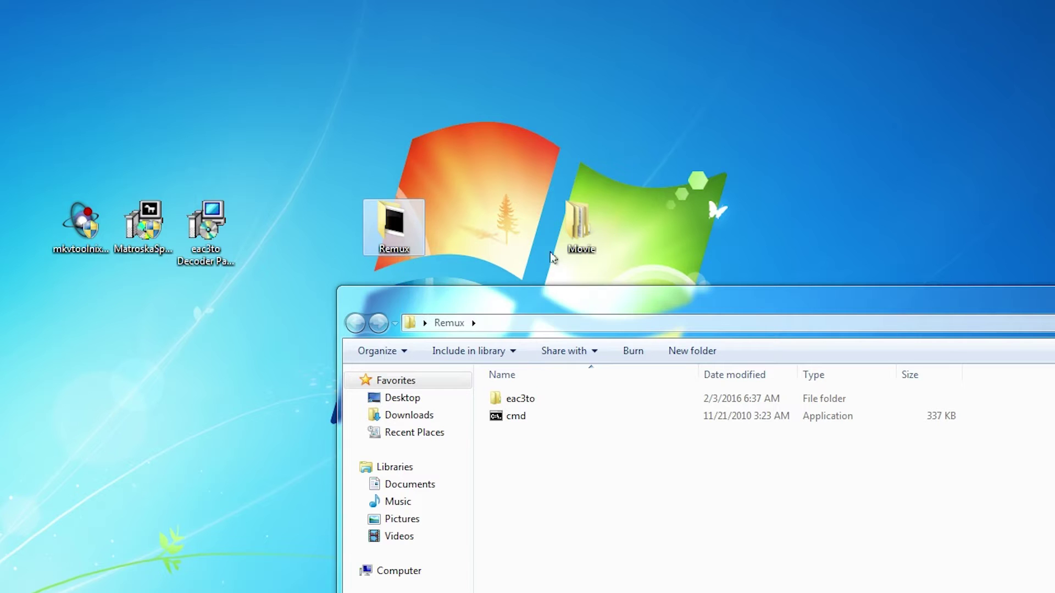
{"action": "left_click", "coordinate": [574, 238]}
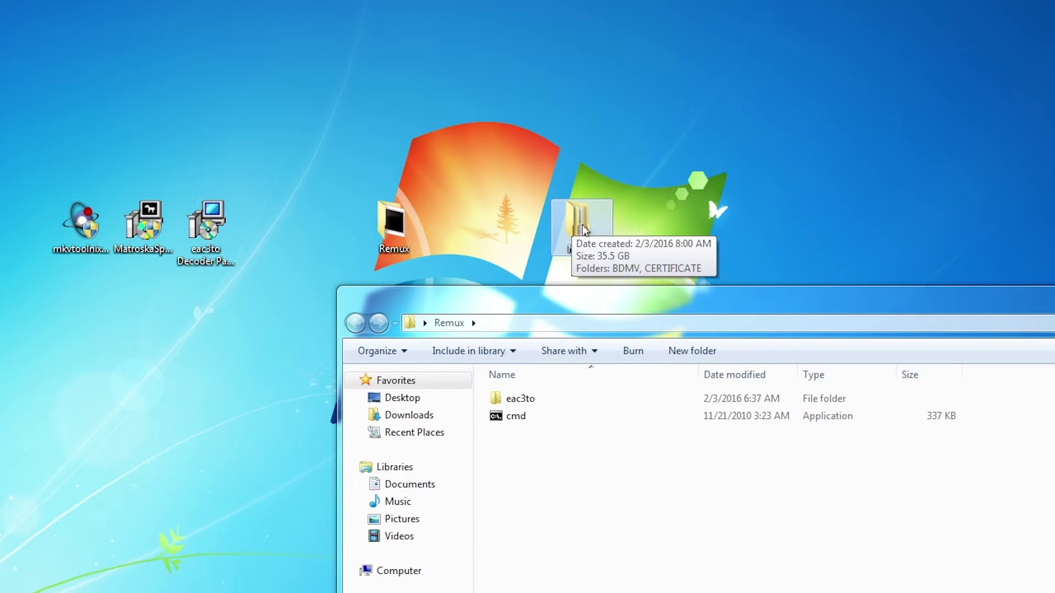
{"action": "double_click", "coordinate": [585, 228]}
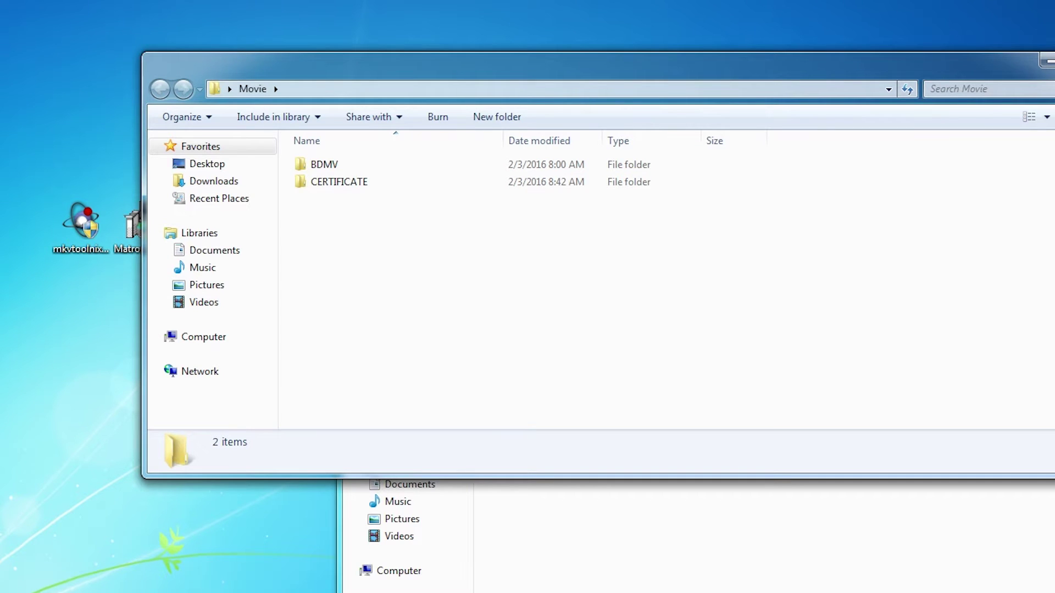
{"action": "left_click", "coordinate": [1047, 61]}
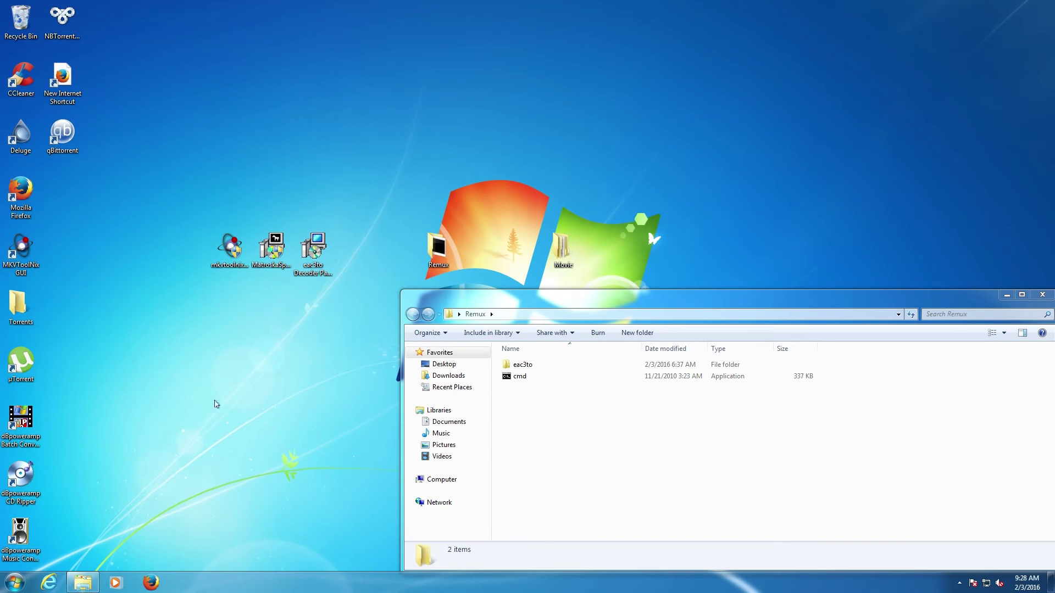
{"action": "left_click", "coordinate": [14, 583]}
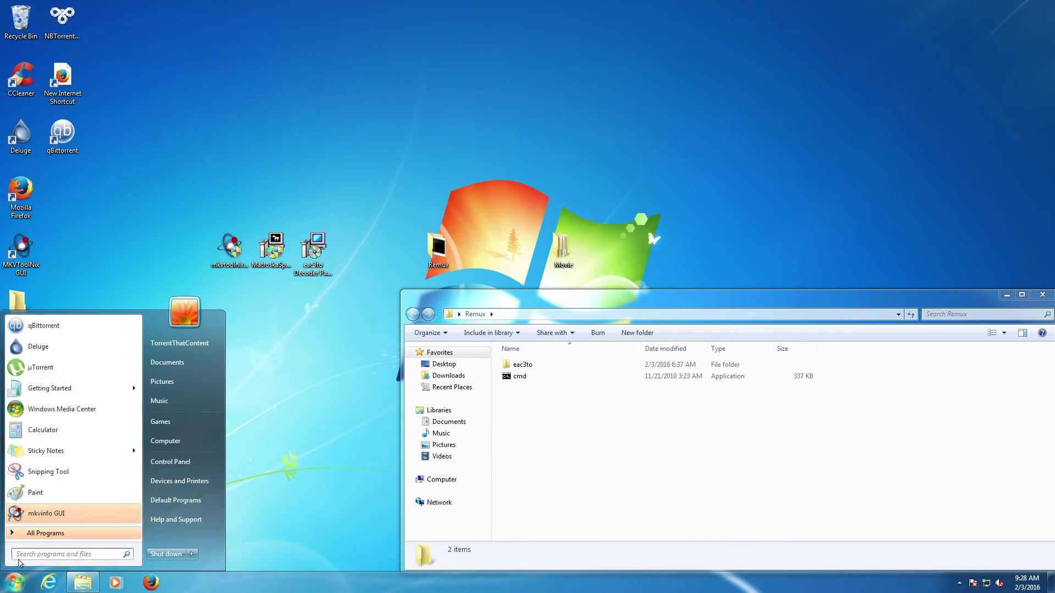
{"action": "type", "text": "cmd"}
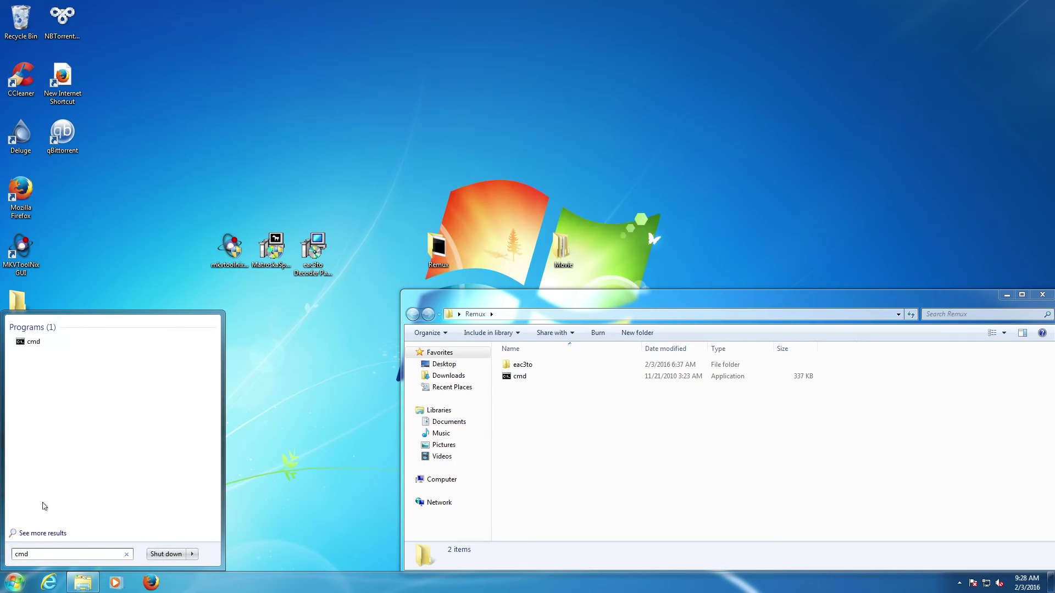
{"action": "left_click", "coordinate": [553, 478]}
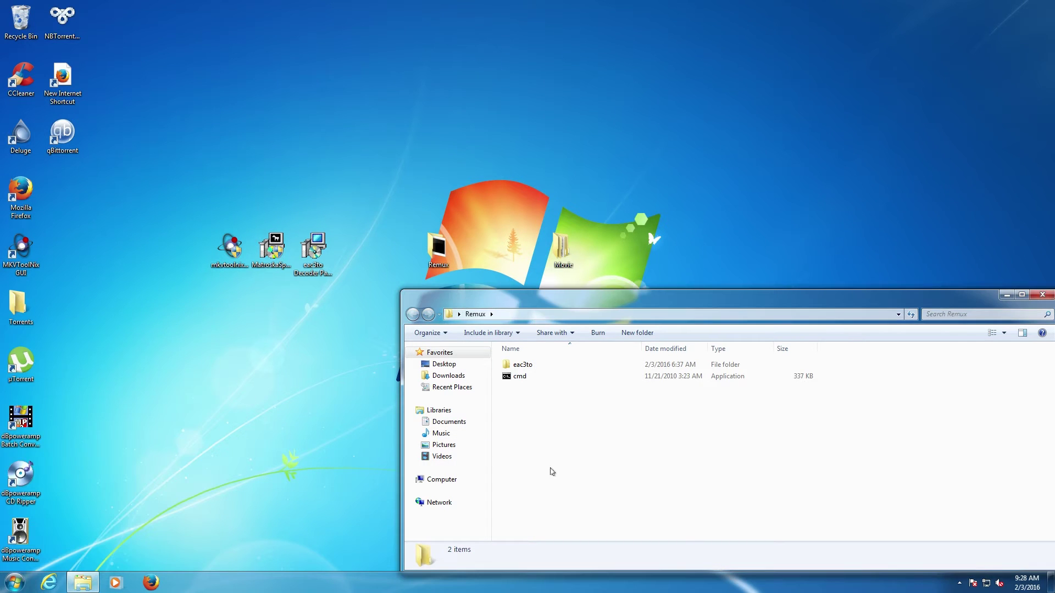
{"action": "left_click", "coordinate": [16, 577]}
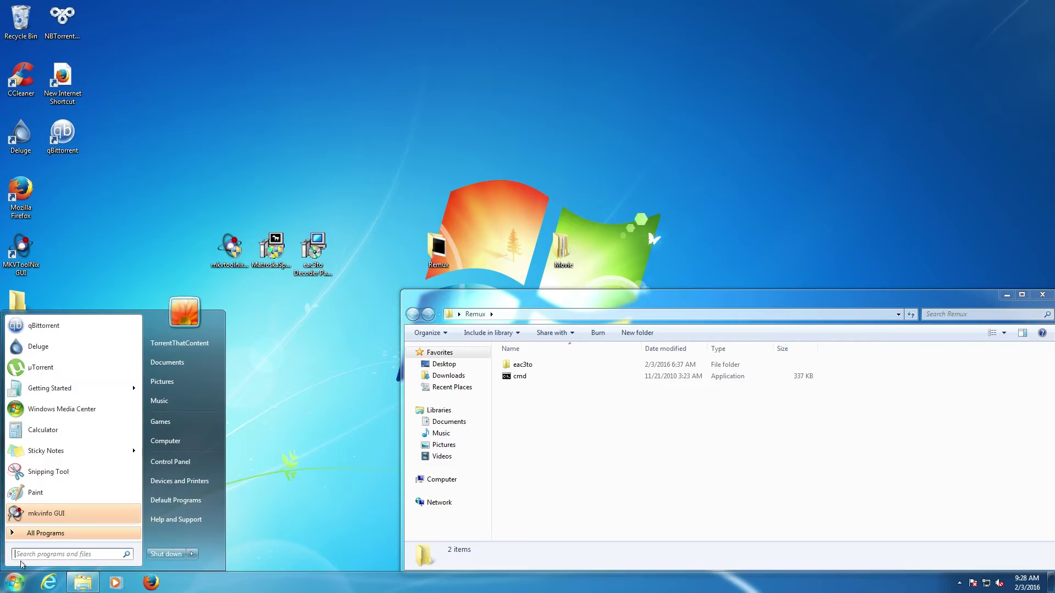
{"action": "type", "text": "cmd"}
{"action": "right_click", "coordinate": [32, 341]}
{"action": "left_click", "coordinate": [58, 439]}
{"action": "right_click", "coordinate": [514, 448]}
{"action": "left_click", "coordinate": [517, 384]}
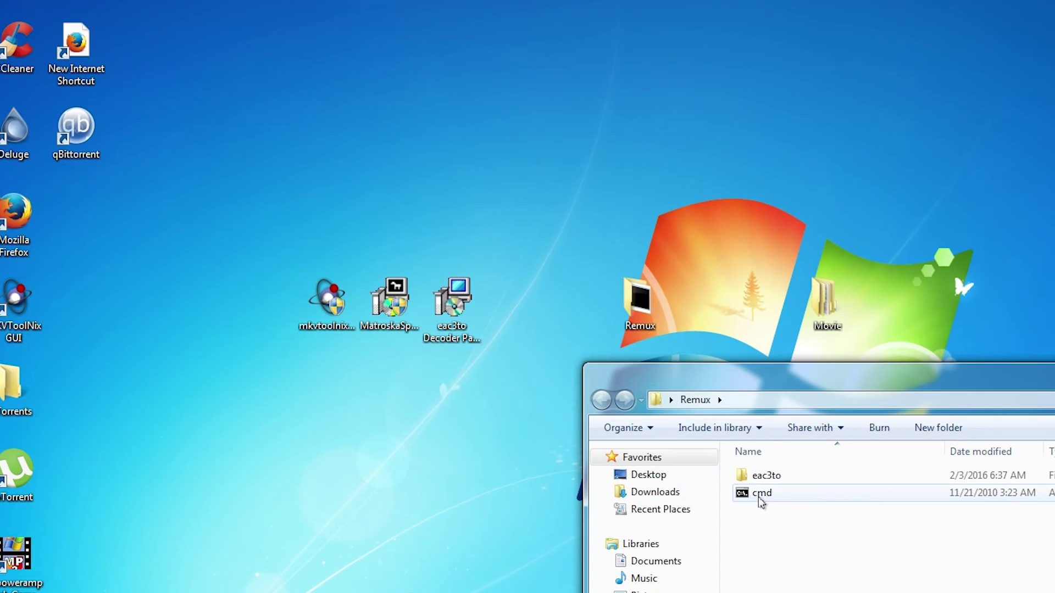
Open a full-height Command Prompt at the Remux folder and reopen the Movie folder
{"action": "double_click", "coordinate": [761, 494]}
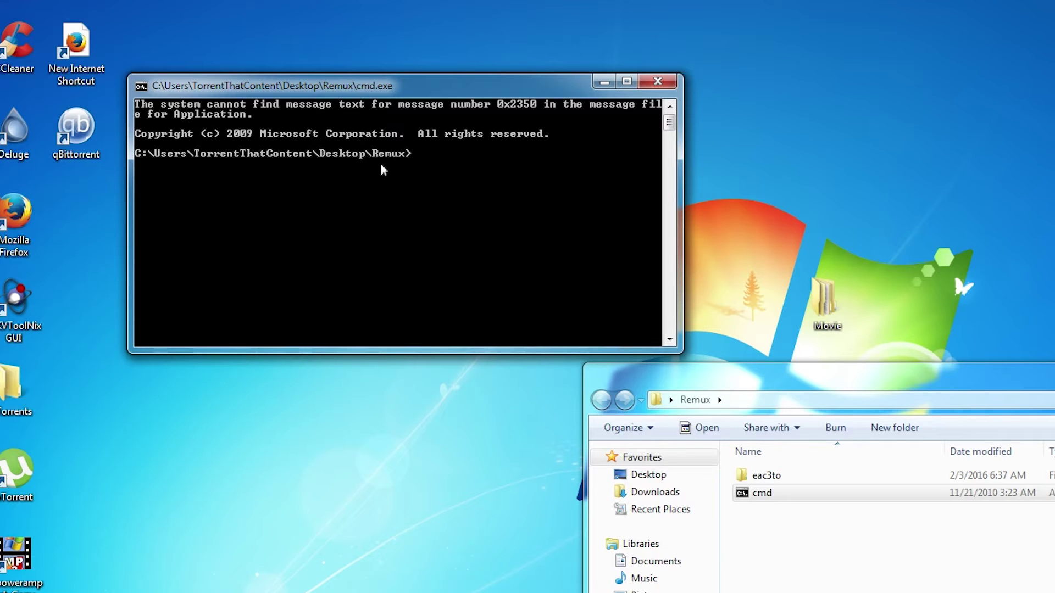
{"action": "left_click", "coordinate": [598, 84]}
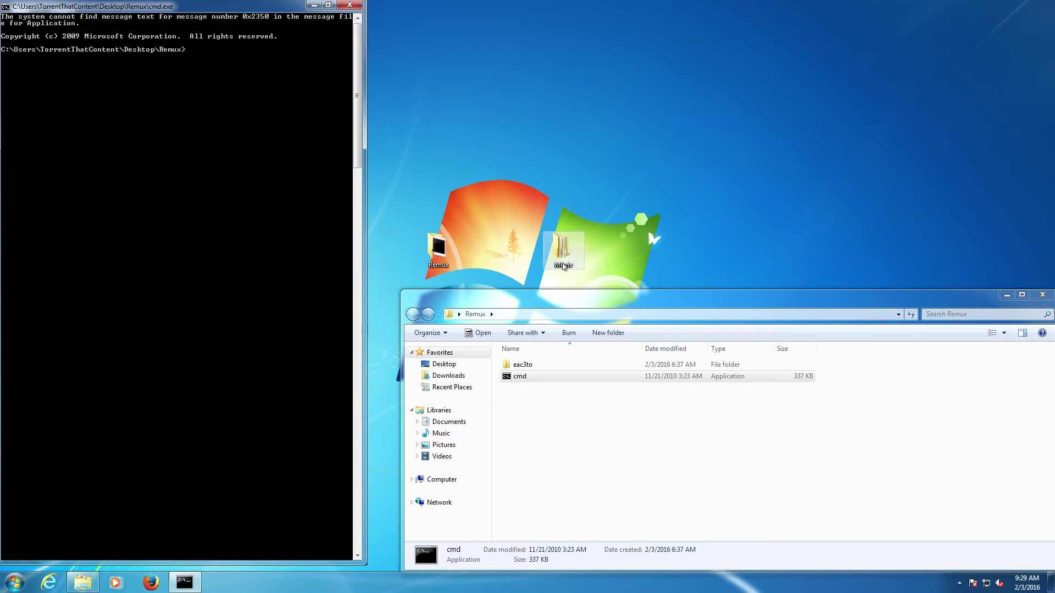
{"action": "double_click", "coordinate": [563, 266]}
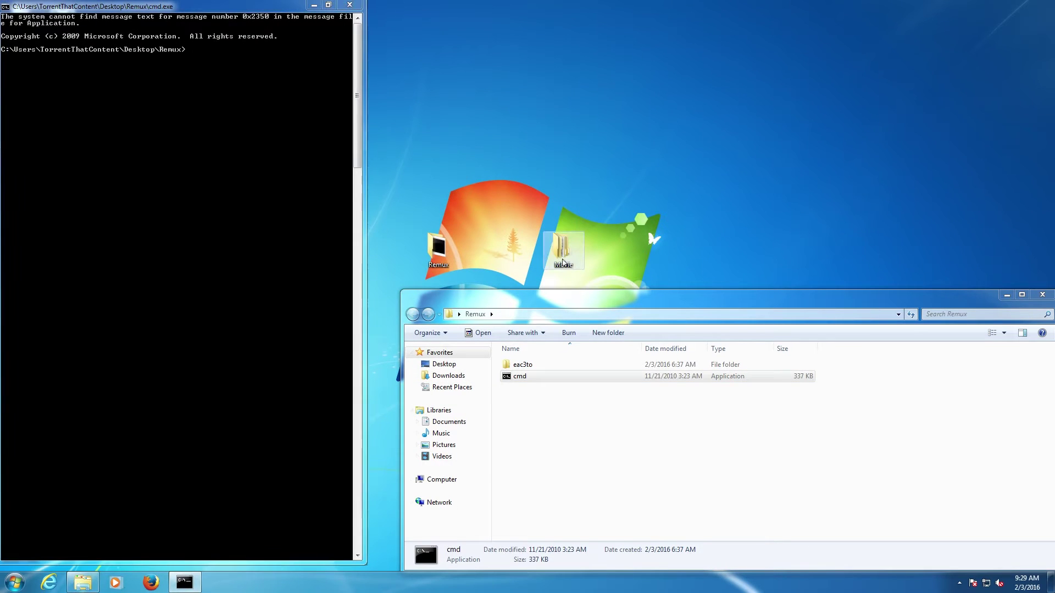
Drag eac3to.exe from the Remux\eac3to folder into the console to enter its full path
{"action": "left_click_drag", "start_coordinate": [531, 156], "coordinate": [650, 37]}
{"action": "left_click", "coordinate": [552, 410]}
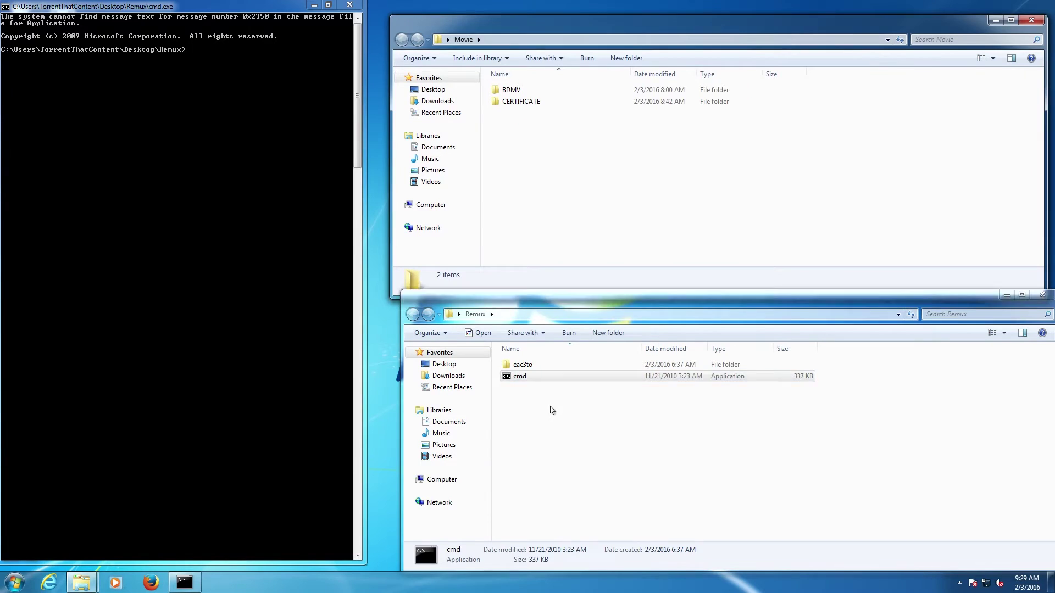
{"action": "double_click", "coordinate": [519, 364]}
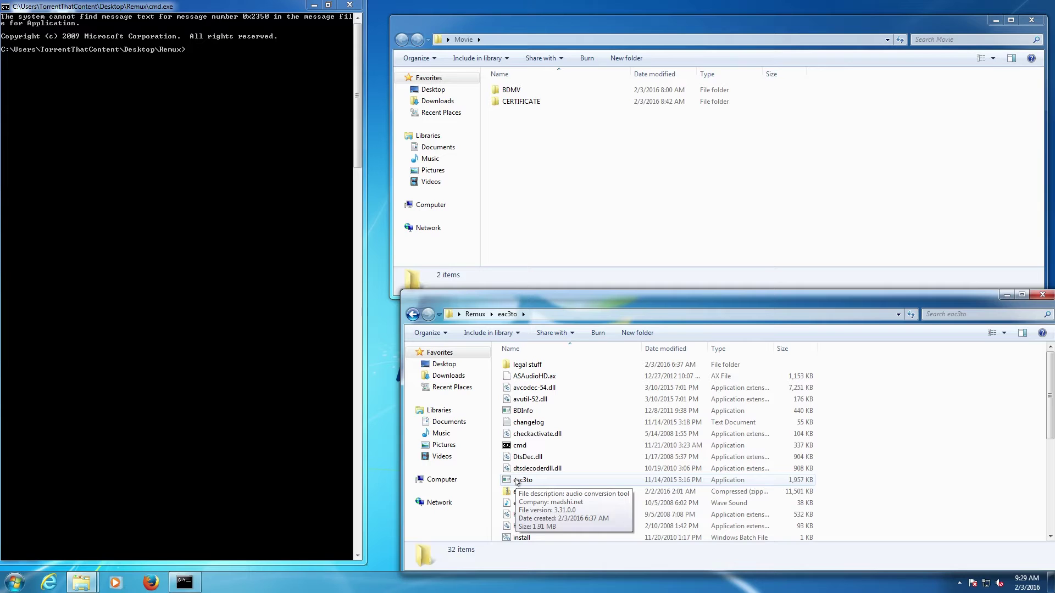
{"action": "left_click", "coordinate": [528, 482]}
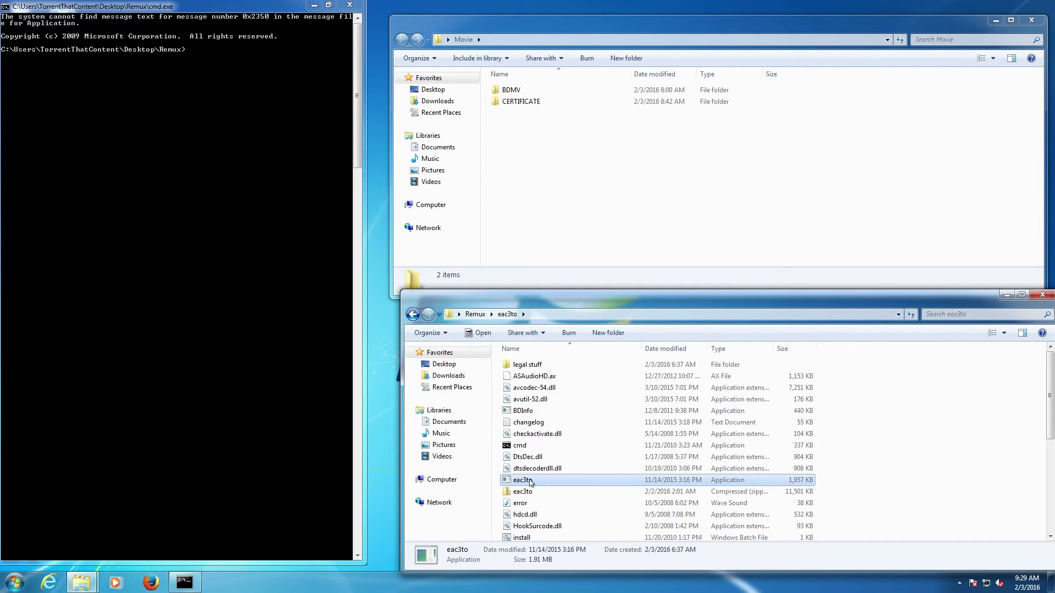
{"action": "left_click_drag", "start_coordinate": [518, 483], "coordinate": [277, 219]}
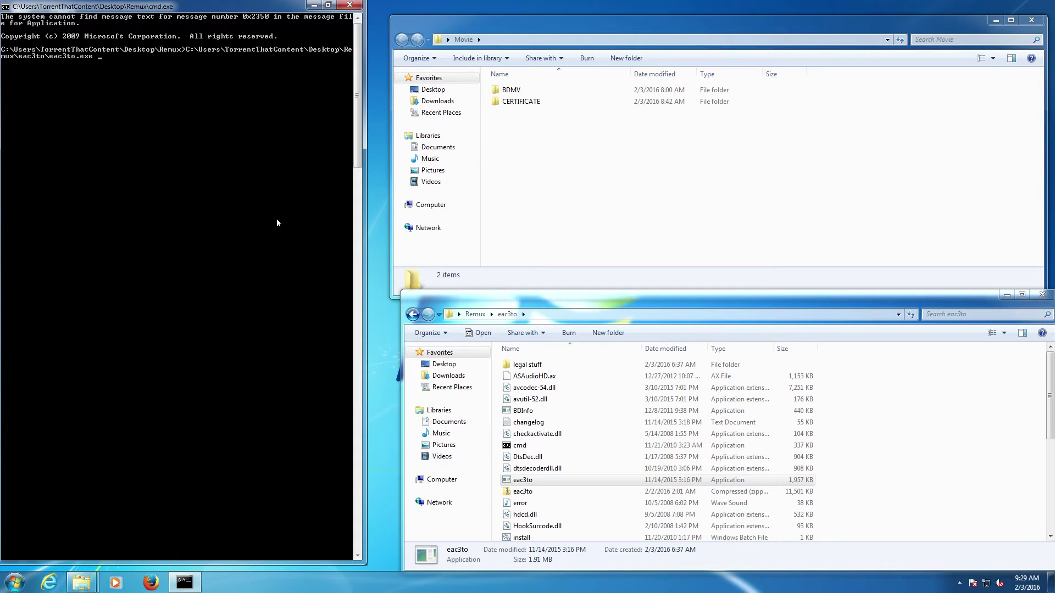
Run eac3to -test to confirm v3.31 and all decoders work, then recall the command without -test
{"action": "type", "text": "-test"}
{"action": "key", "text": "Return"}
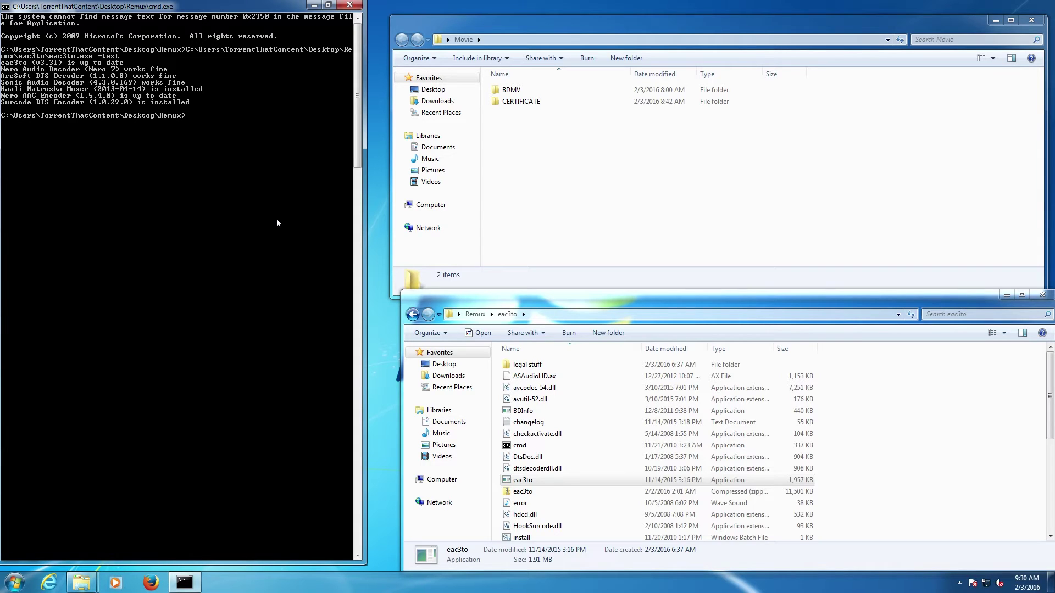
{"action": "key", "text": "Up"}
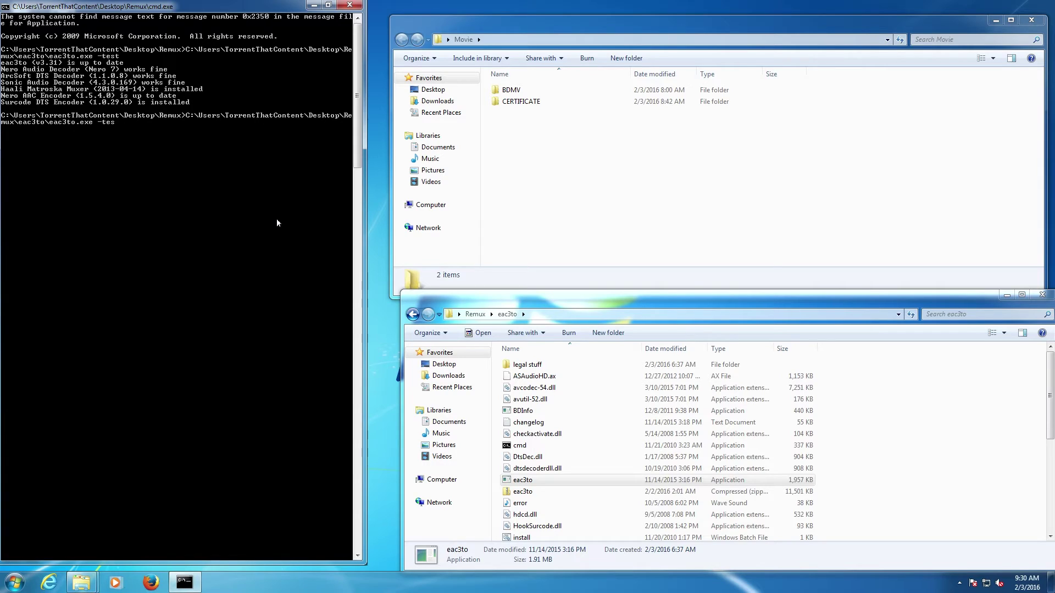
{"action": "key", "text": "BackSpace"}
{"action": "key", "text": "BackSpace"}
{"action": "key", "text": "BackSpace"}
Run eac3to on the Movie BDMV folder, listing 00000.mpls (1:34:37) and 00109.mpls, then recall it
{"action": "left_click", "coordinate": [520, 92]}
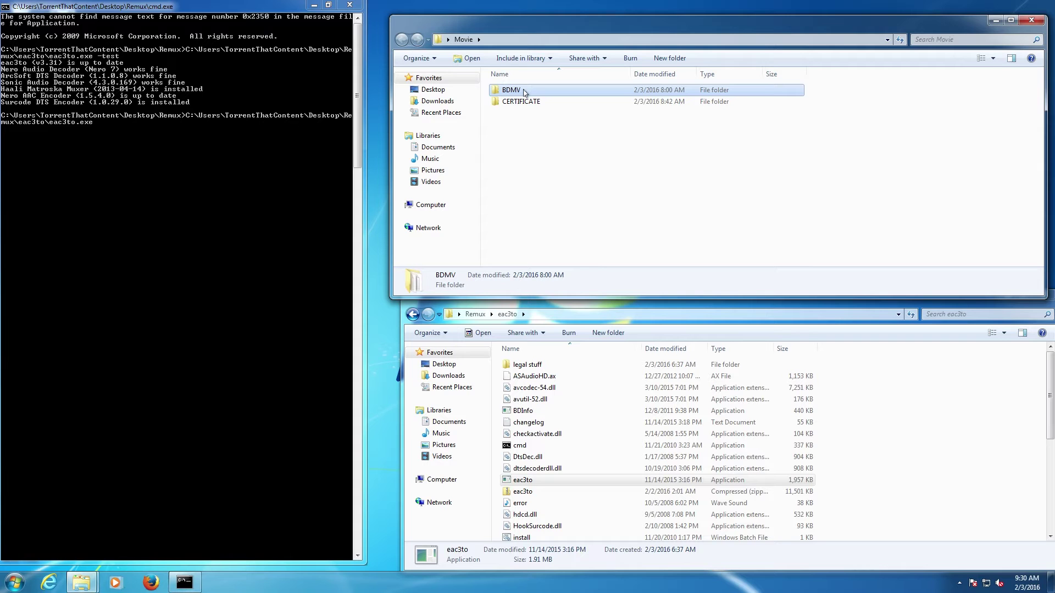
{"action": "left_click_drag", "start_coordinate": [523, 92], "coordinate": [238, 157]}
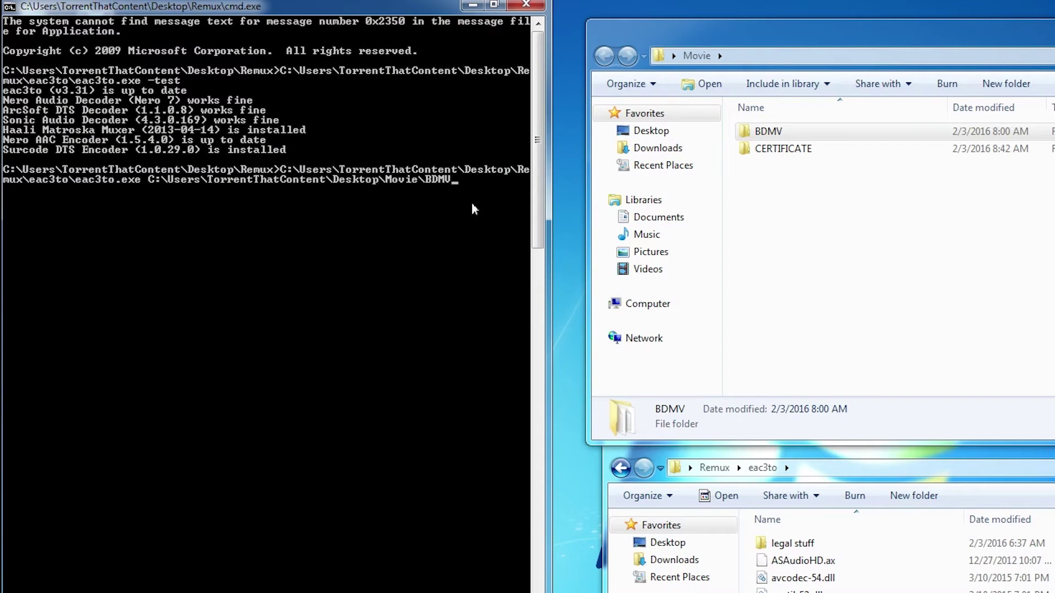
{"action": "key", "text": "Return"}
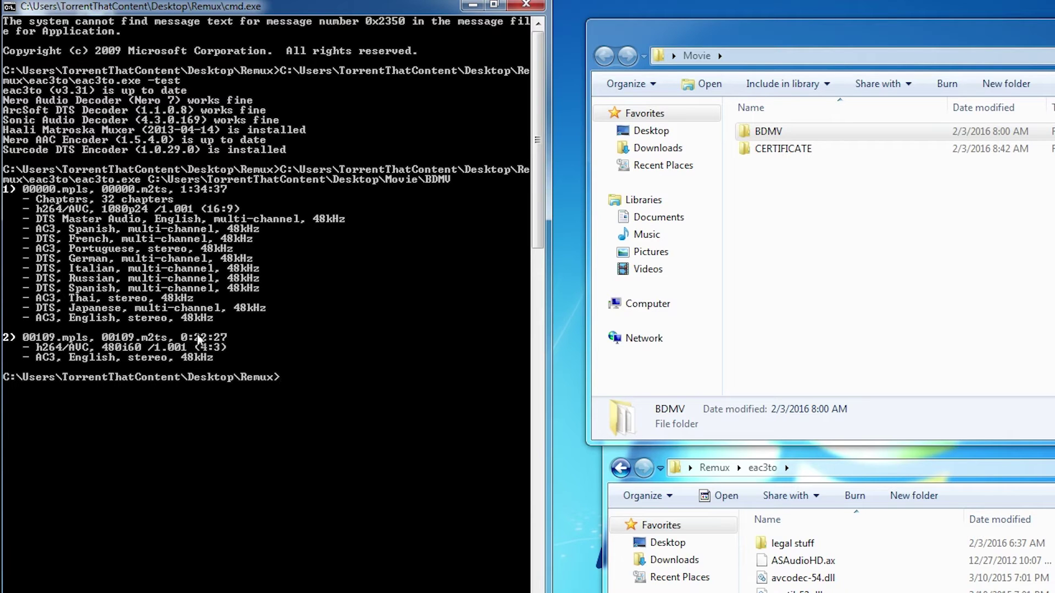
{"action": "key", "text": "Up"}
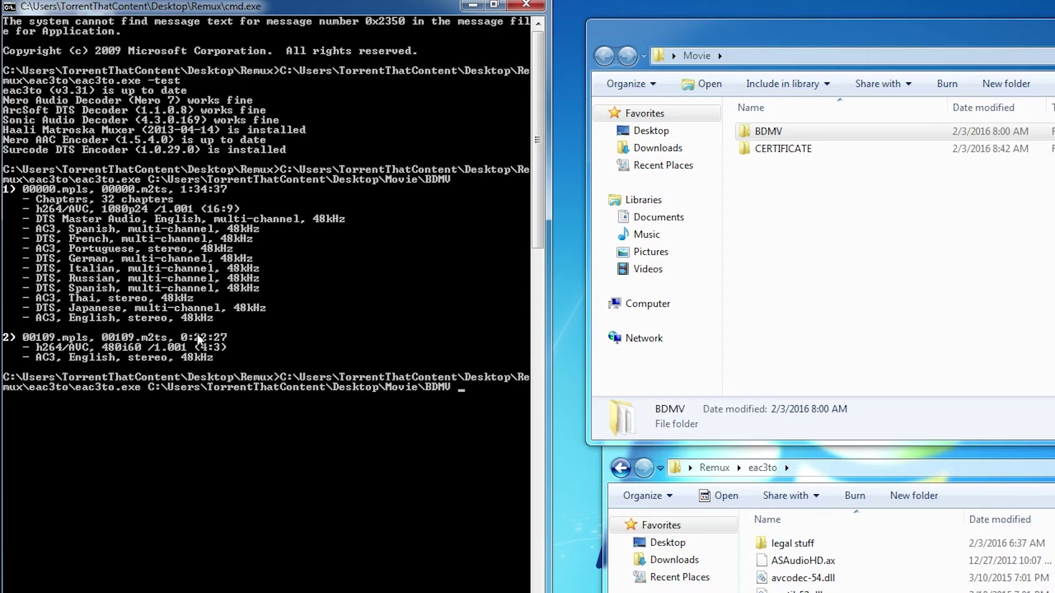
Run eac3to with title 1) to list its chapters, 1080p24 h264 video, 11 audio and 24 subtitle tracks
{"action": "type", "text": "1"}
{"action": "type", "text": ")"}
{"action": "key", "text": "Return"}
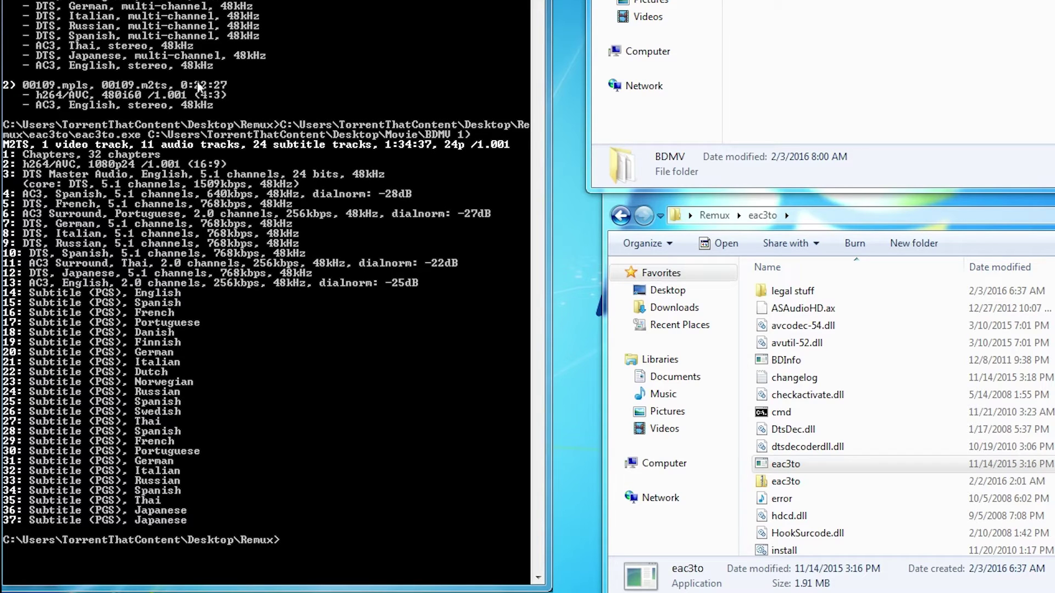
Recall the title 1 eac3to command and map track 2 to video.mkv
{"action": "key", "text": "Up"}
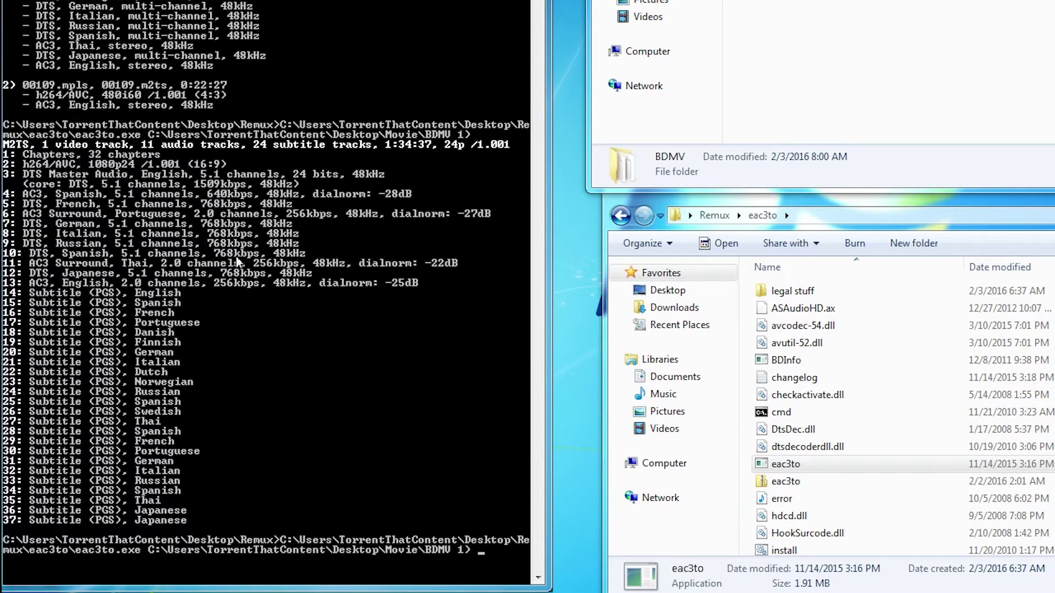
{"action": "type", "text": "2:"}
{"action": "type", "text": "video.mkv"}
{"action": "key", "text": "Left"}
{"action": "key", "text": "Left"}
{"action": "key", "text": "Left"}
{"action": "key", "text": "Left"}
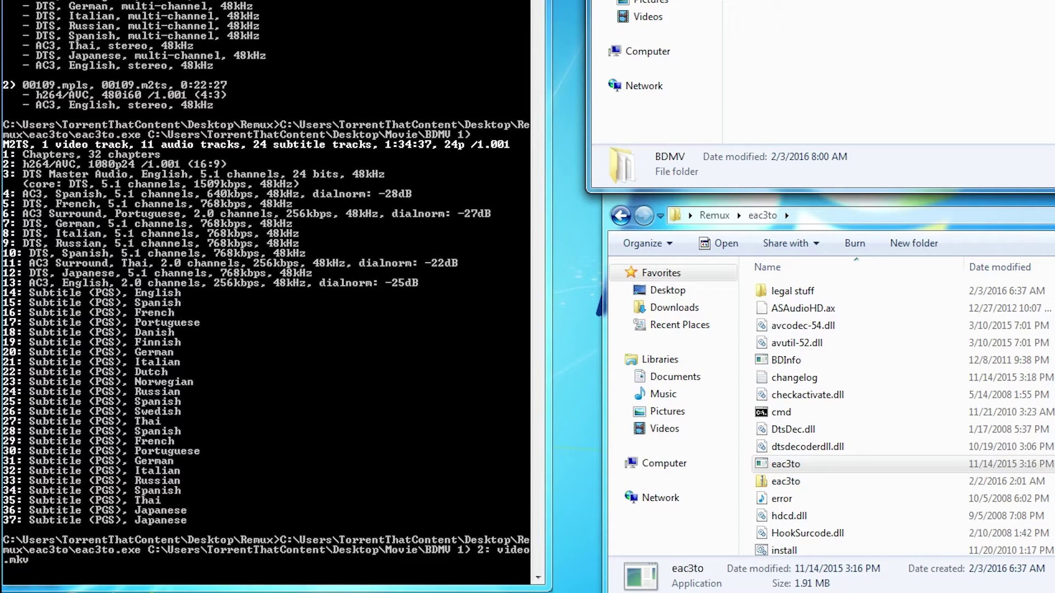
{"action": "right_click", "coordinate": [682, 0]}
{"action": "key", "text": "Escape"}
{"action": "left_click", "coordinate": [495, 554]}
{"action": "right_click", "coordinate": [497, 550]}
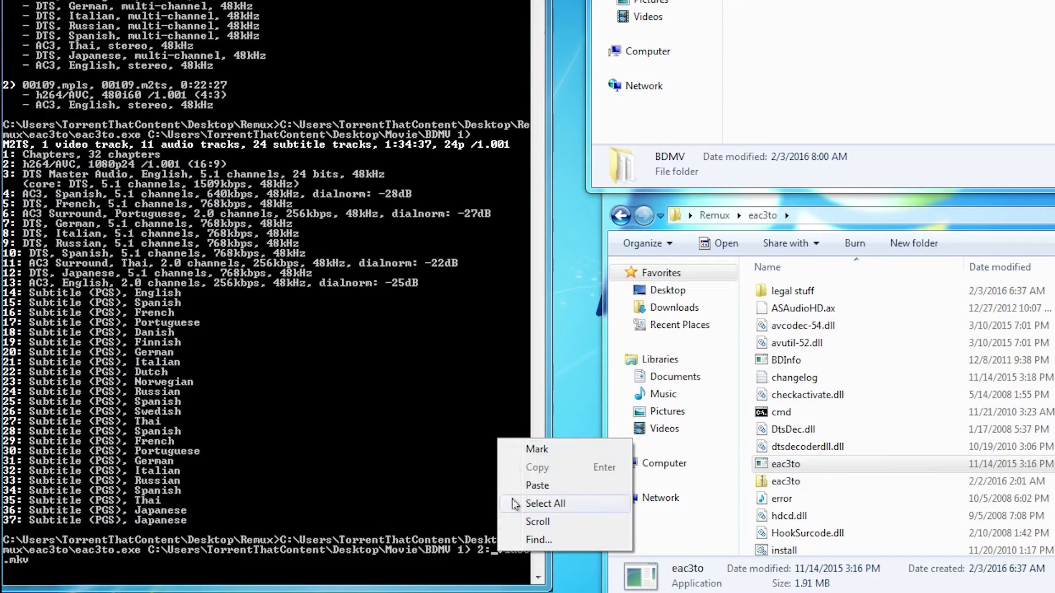
{"action": "left_click", "coordinate": [530, 490]}
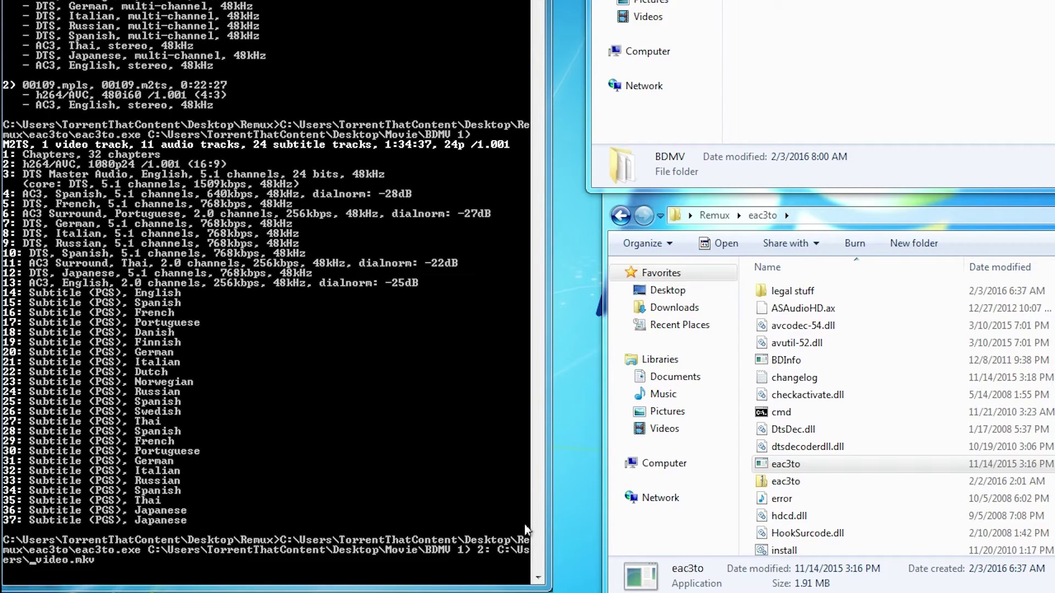
{"action": "key", "text": "BackSpace"}
{"action": "key", "text": "BackSpace"}
{"action": "key", "text": "BackSpace"}
{"action": "key", "text": "BackSpace"}
{"action": "key", "text": "BackSpace"}
{"action": "key", "text": "BackSpace"}
{"action": "key", "text": "BackSpace"}
{"action": "key", "text": "BackSpace"}
{"action": "key", "text": "BackSpace"}
{"action": "key", "text": "BackSpace"}
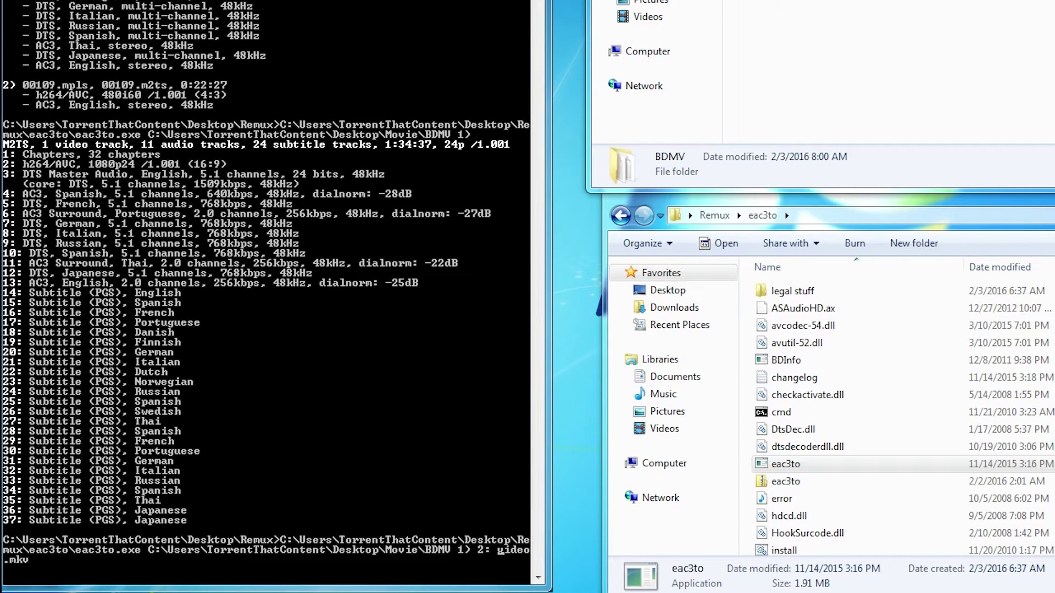
Take the eac3to folder window back to the Remux folder, then return to the console
{"action": "left_click", "coordinate": [879, 378]}
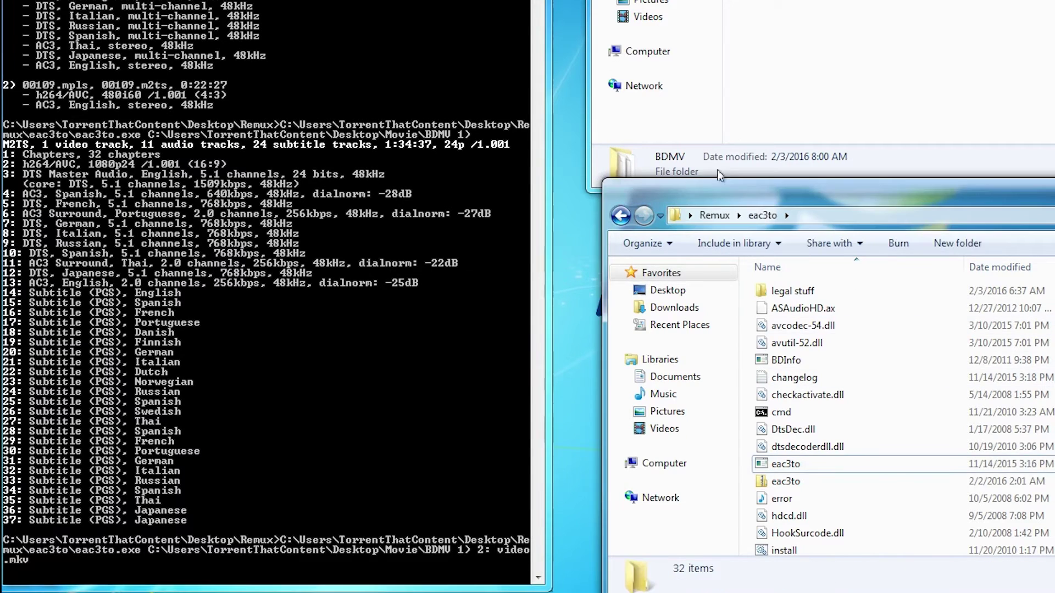
{"action": "left_click", "coordinate": [620, 216]}
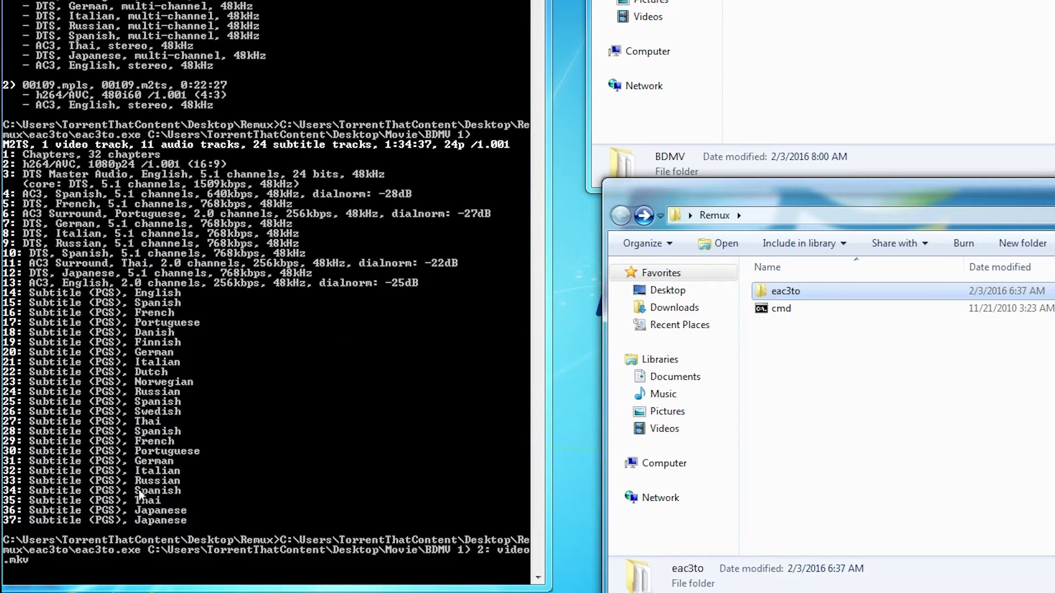
{"action": "left_click", "coordinate": [71, 560]}
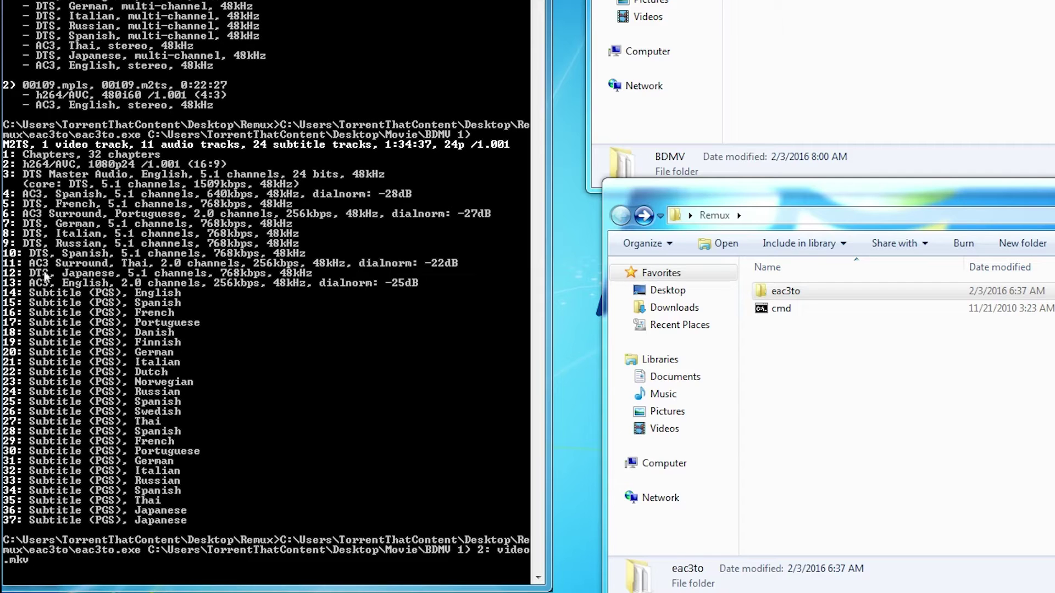
Append track 3 to aduio.dts and track 13 to commentary.ac3 in the eac3to command
{"action": "type", "text": "3: aduio.dts 13:"}
{"action": "type", "text": "co"}
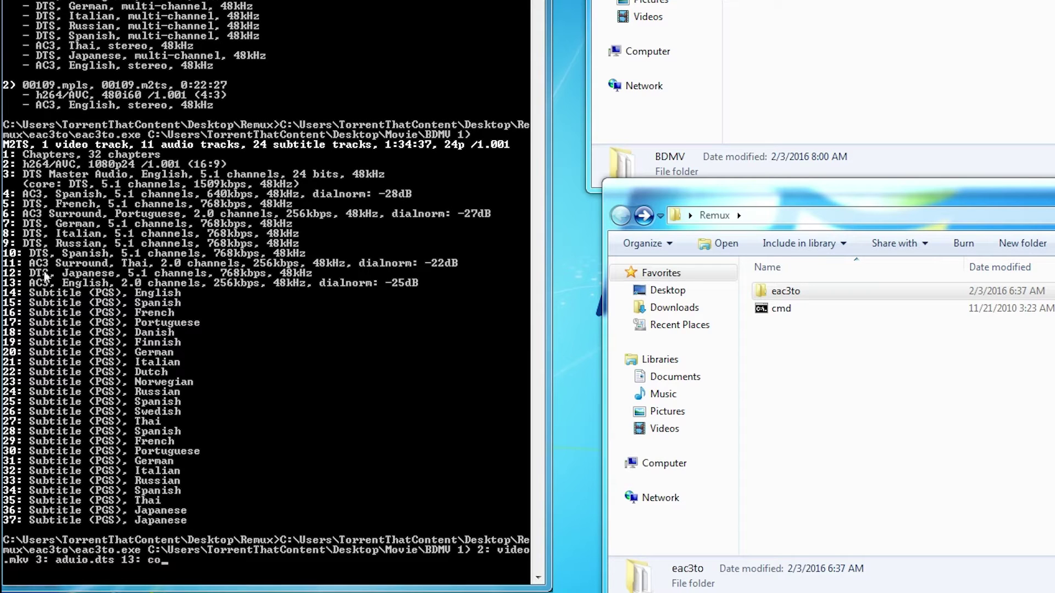
{"action": "type", "text": "mmentary"}
{"action": "type", "text": ".ac3"}
Append 14: engsub.sup, 16: frenchsub.sup and 1: chapters.txt to the eac3to command
{"action": "type", "text": "14"}
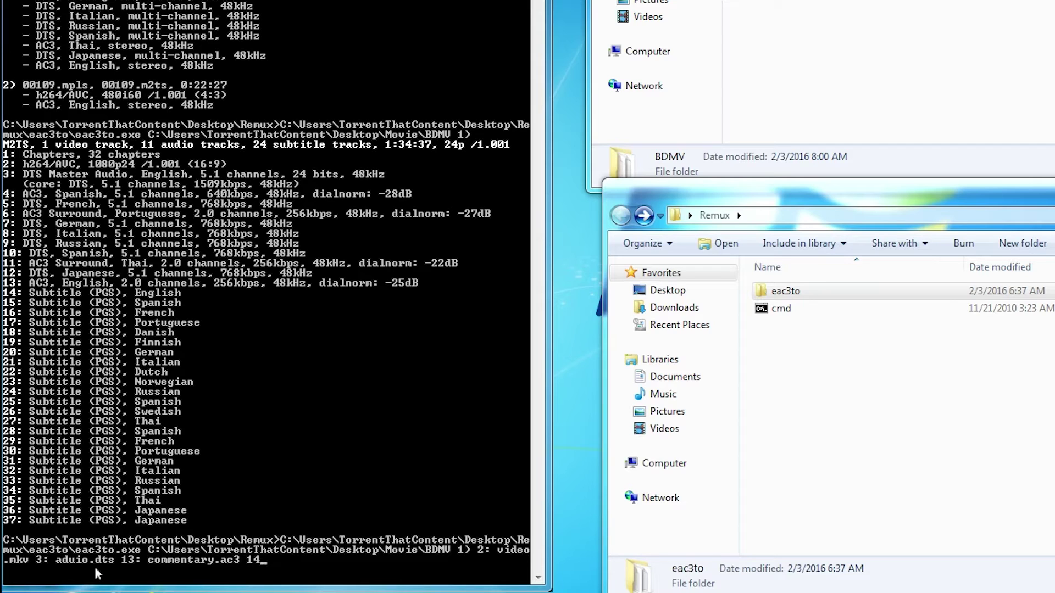
{"action": "type", "text": ": engsub.sup"}
{"action": "type", "text": "16"}
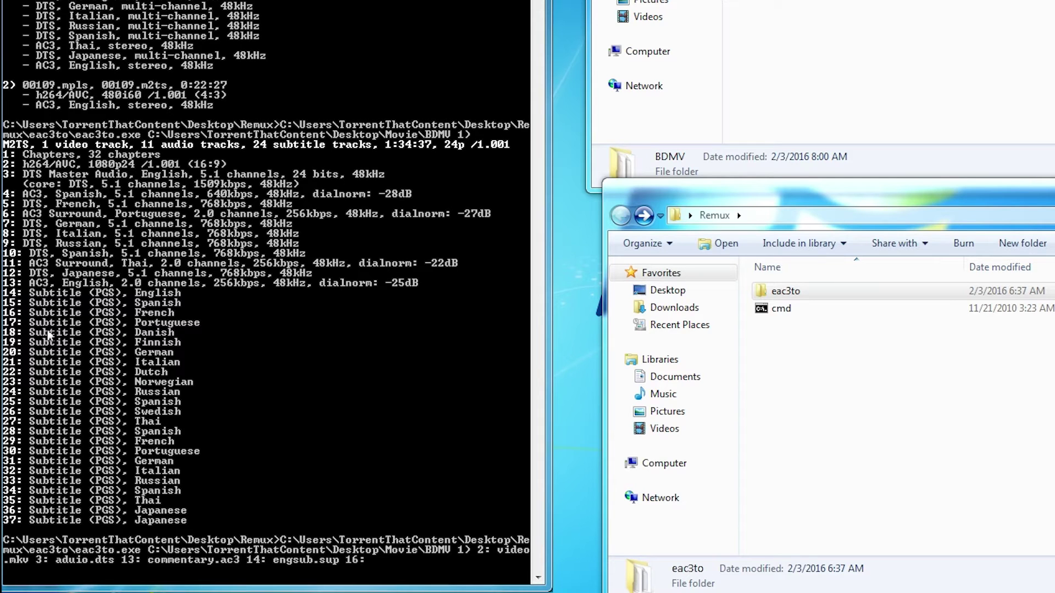
{"action": "type", "text": ": french"}
{"action": "type", "text": ".sup"}
{"action": "key", "text": "Left"}
{"action": "key", "text": "Left"}
{"action": "key", "text": "Left"}
{"action": "key", "text": "Left"}
{"action": "type", "text": "sub"}
{"action": "key", "text": "Left"}
{"action": "key", "text": "Left"}
{"action": "key", "text": "Left"}
{"action": "key", "text": "End"}
{"action": "type", "text": "1"}
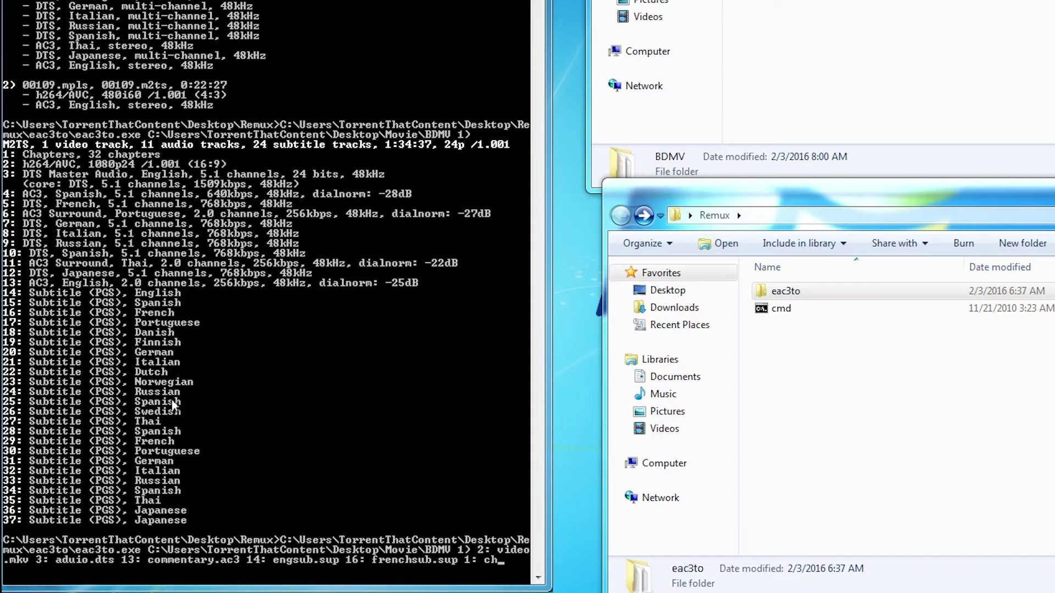
{"action": "type", "text": "apters.txt"}
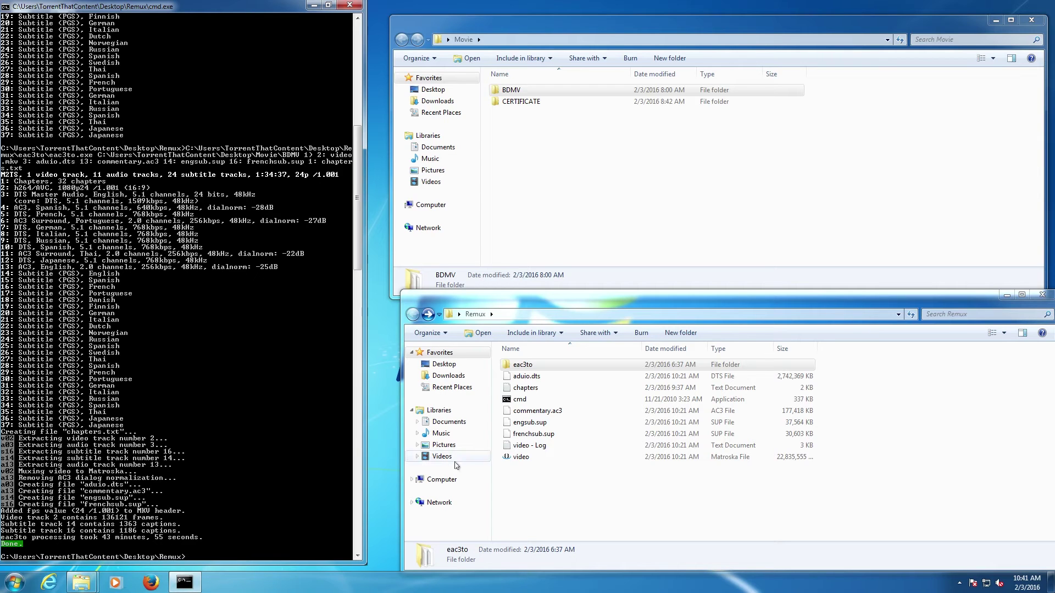
Select all the newly extracted files in the Remux folder to check them
{"action": "left_click_drag", "start_coordinate": [519, 477], "coordinate": [519, 363]}
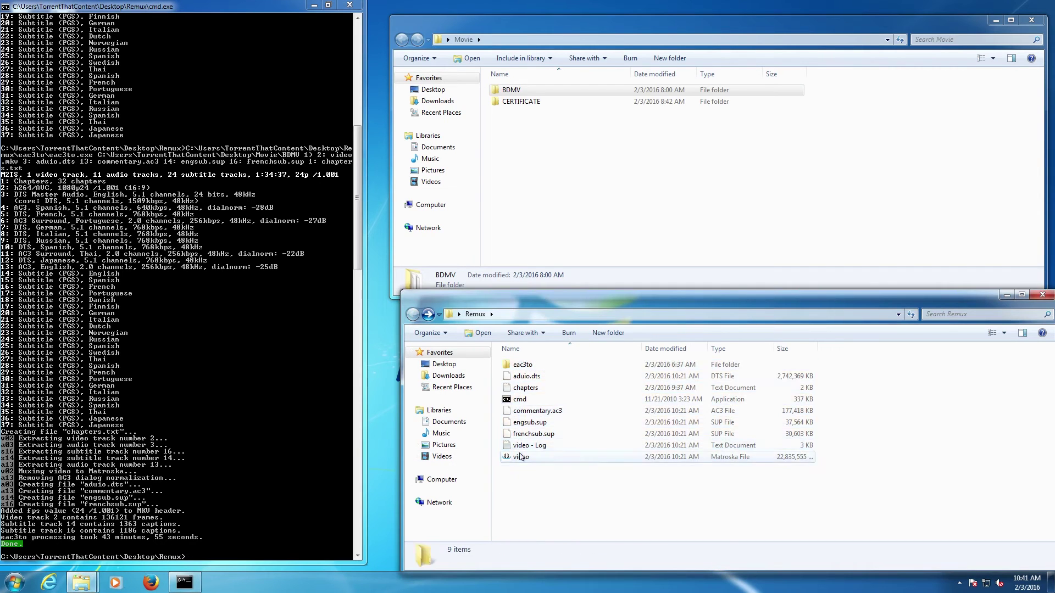
{"action": "left_click", "coordinate": [522, 446]}
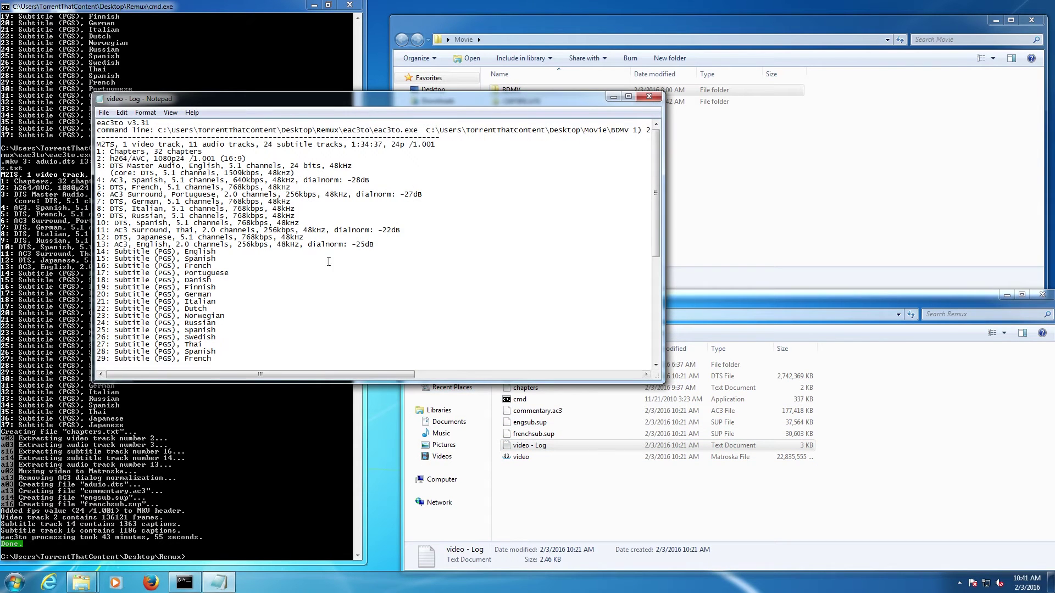
{"action": "scroll", "coordinate": [318, 291], "scroll_direction": "down", "scroll_amount": 9}
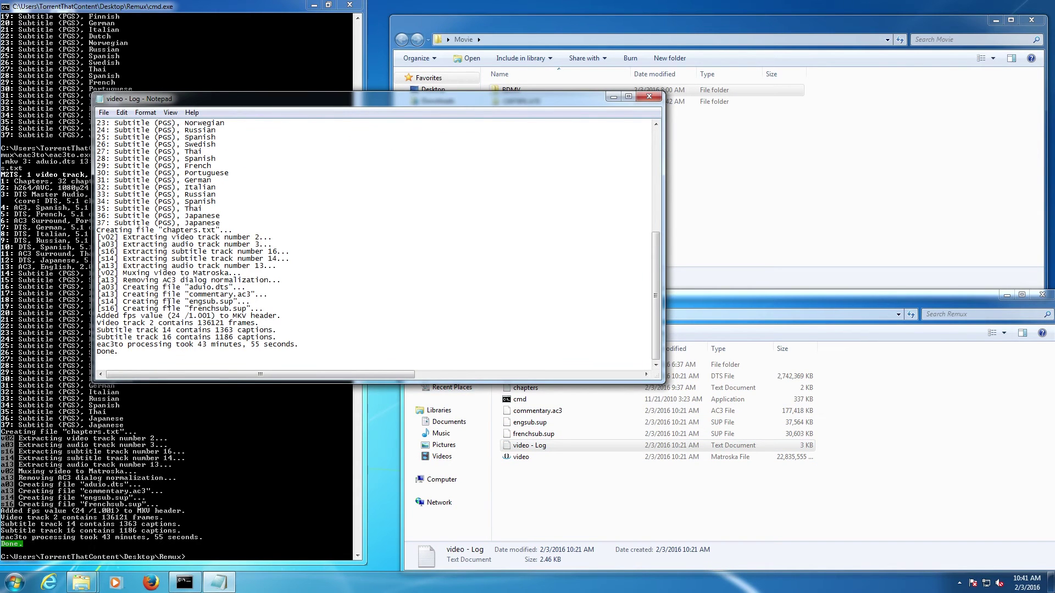
{"action": "scroll", "coordinate": [171, 305], "scroll_direction": "up", "scroll_amount": 9}
{"action": "scroll", "coordinate": [181, 315], "scroll_direction": "down", "scroll_amount": 9}
{"action": "left_click", "coordinate": [649, 96]}
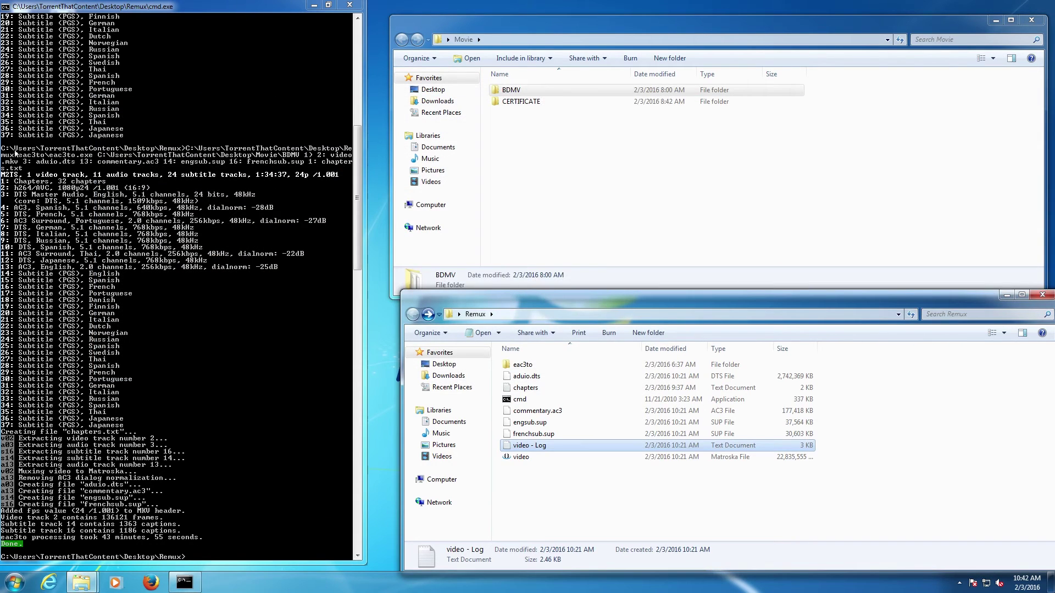
{"action": "left_click", "coordinate": [11, 148]}
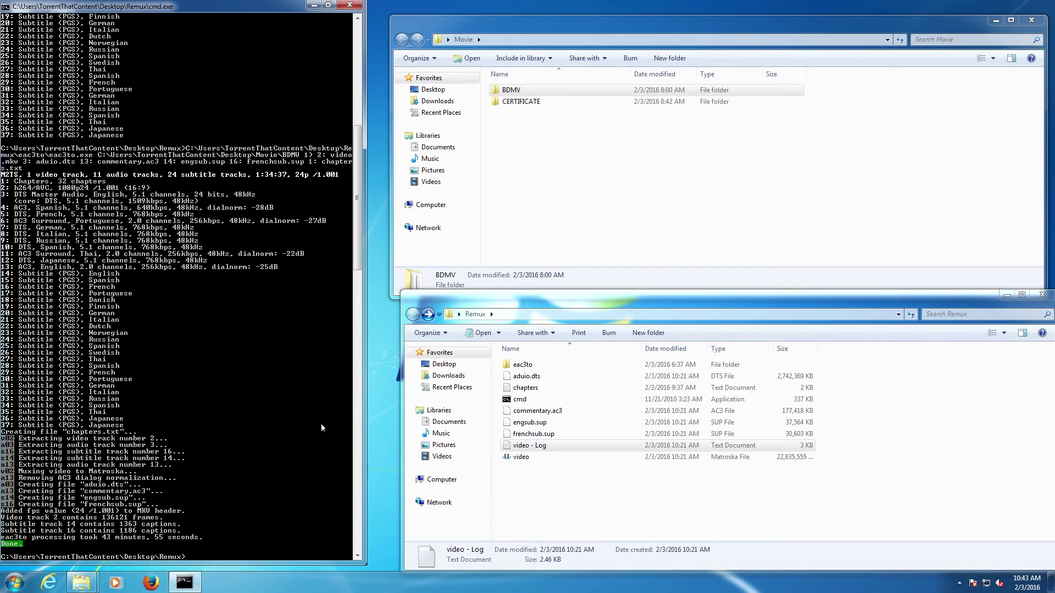
{"action": "left_click_drag", "start_coordinate": [530, 504], "coordinate": [513, 378]}
Clear the file selection and close the Command Prompt and Movie folder windows
{"action": "left_click", "coordinate": [524, 480]}
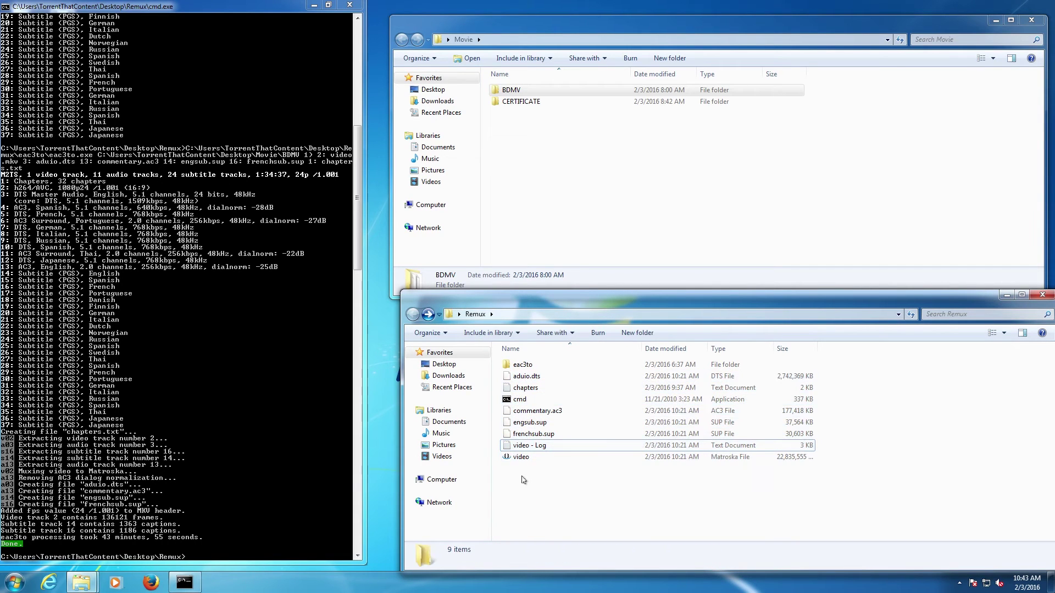
{"action": "left_click", "coordinate": [350, 6]}
{"action": "left_click", "coordinate": [540, 146]}
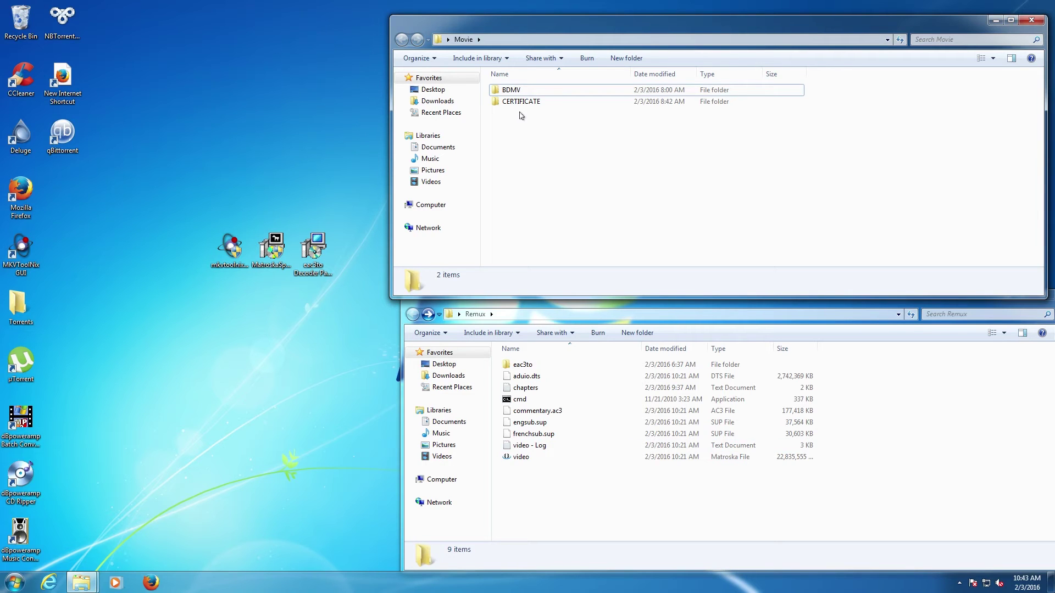
{"action": "left_click", "coordinate": [1031, 20]}
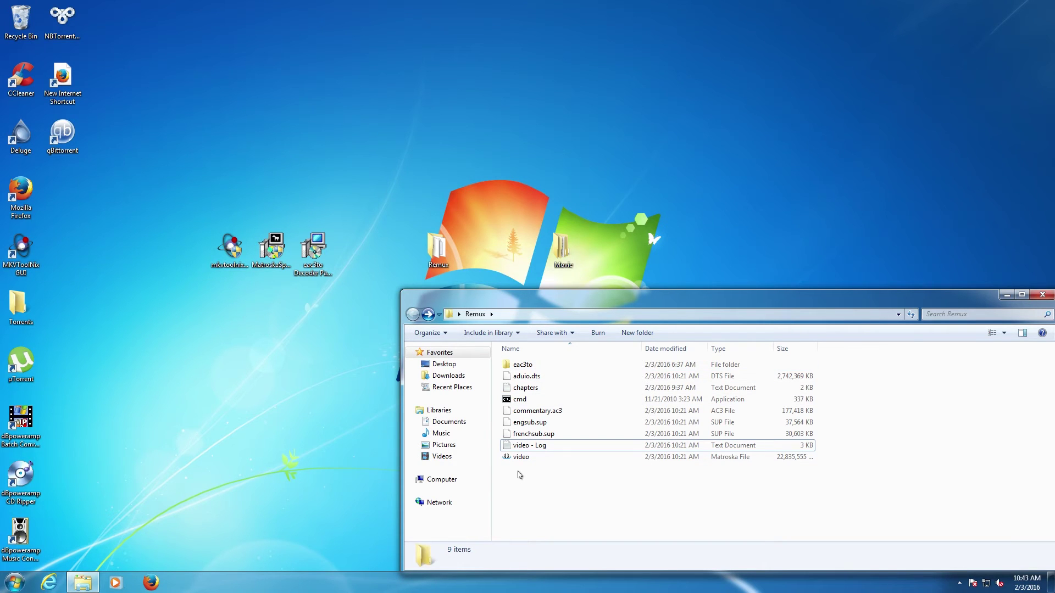
Select all Remux files except video - Log, cmd, chapters and the eac3to folder
{"action": "left_click_drag", "start_coordinate": [515, 480], "coordinate": [497, 356]}
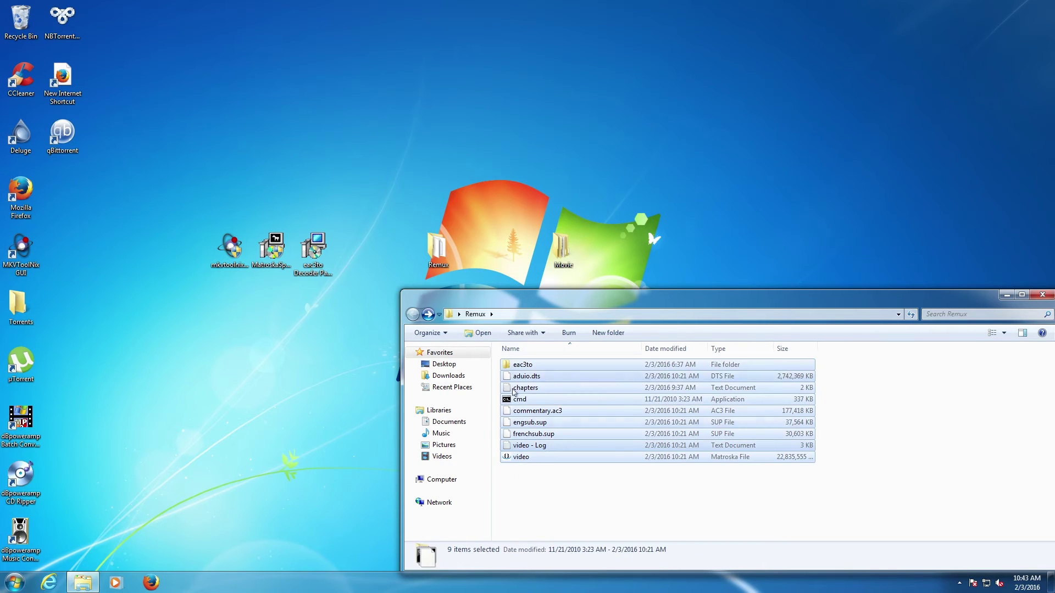
{"action": "left_click", "coordinate": [519, 446], "text": "ctrl"}
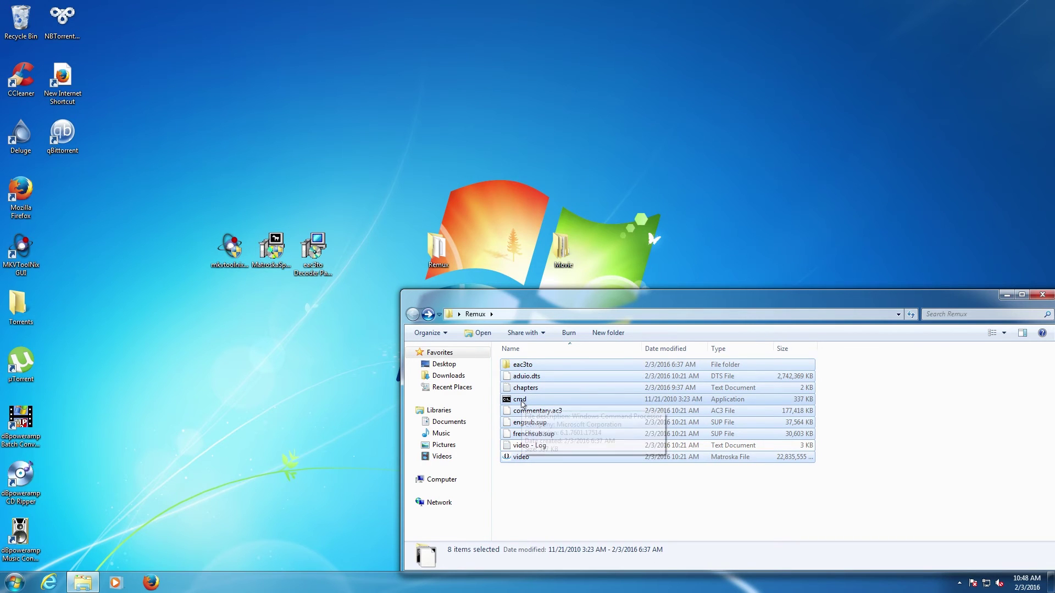
{"action": "left_click", "coordinate": [521, 403], "text": "ctrl"}
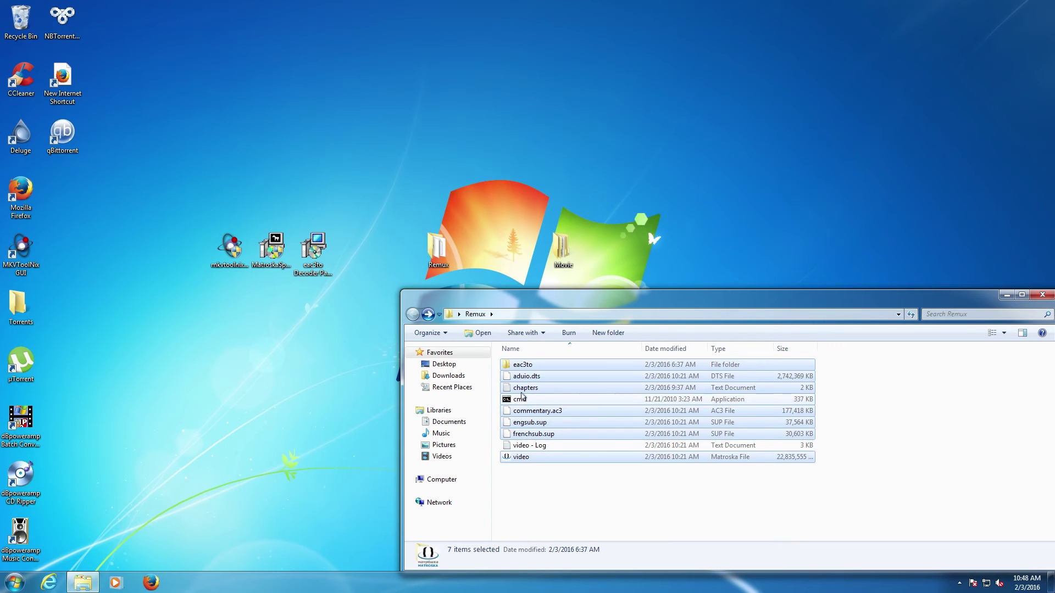
{"action": "left_click", "coordinate": [523, 390], "text": "ctrl"}
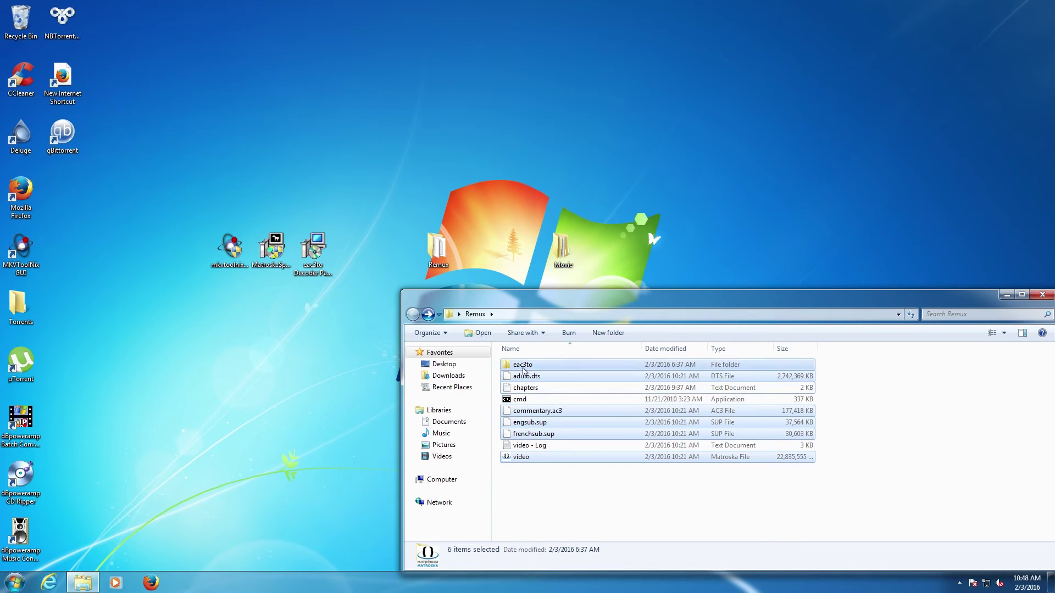
{"action": "left_click", "coordinate": [526, 367], "text": "ctrl"}
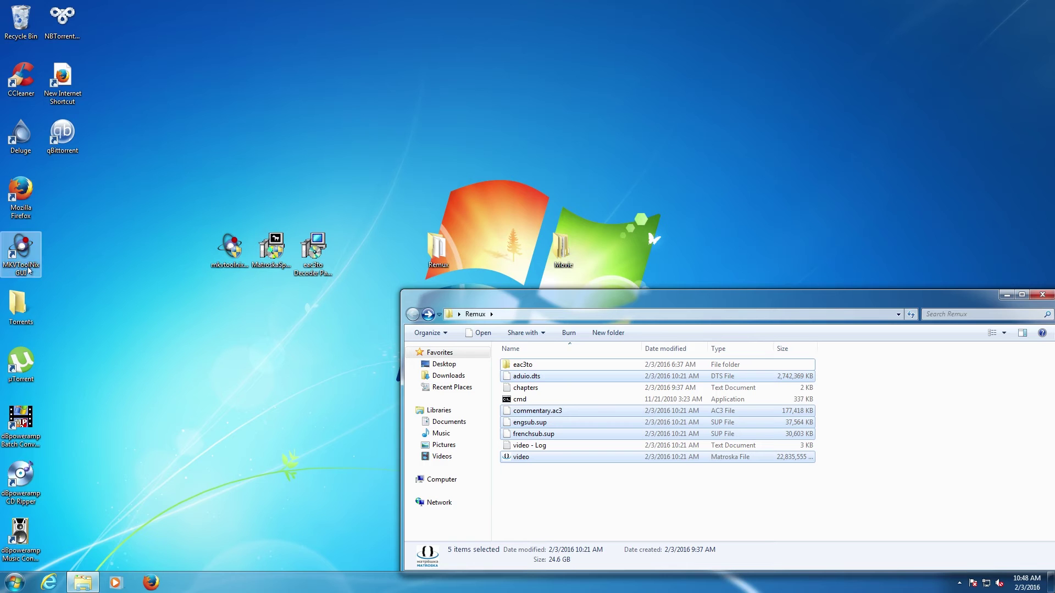
Launch MKVToolNix GUI, add the five selected files as new input files, and maximize it
{"action": "double_click", "coordinate": [22, 252]}
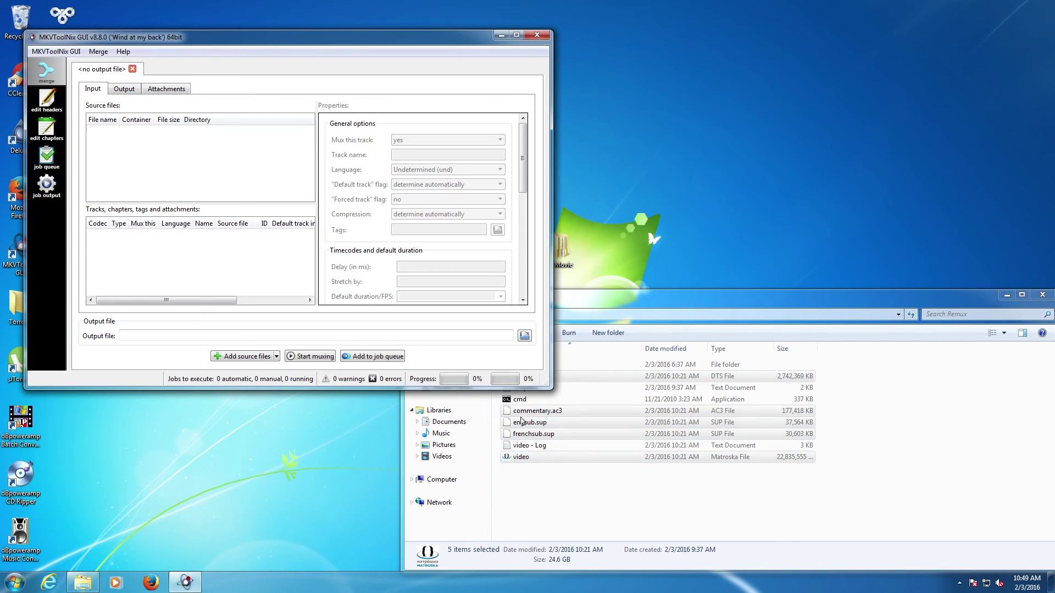
{"action": "left_click_drag", "start_coordinate": [526, 423], "coordinate": [184, 182]}
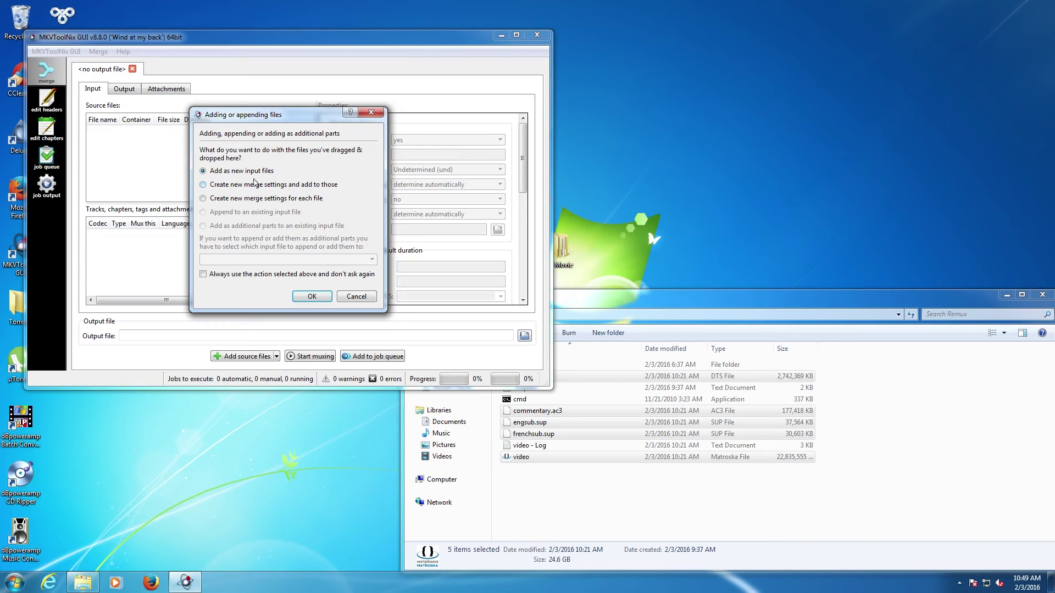
{"action": "left_click", "coordinate": [311, 296]}
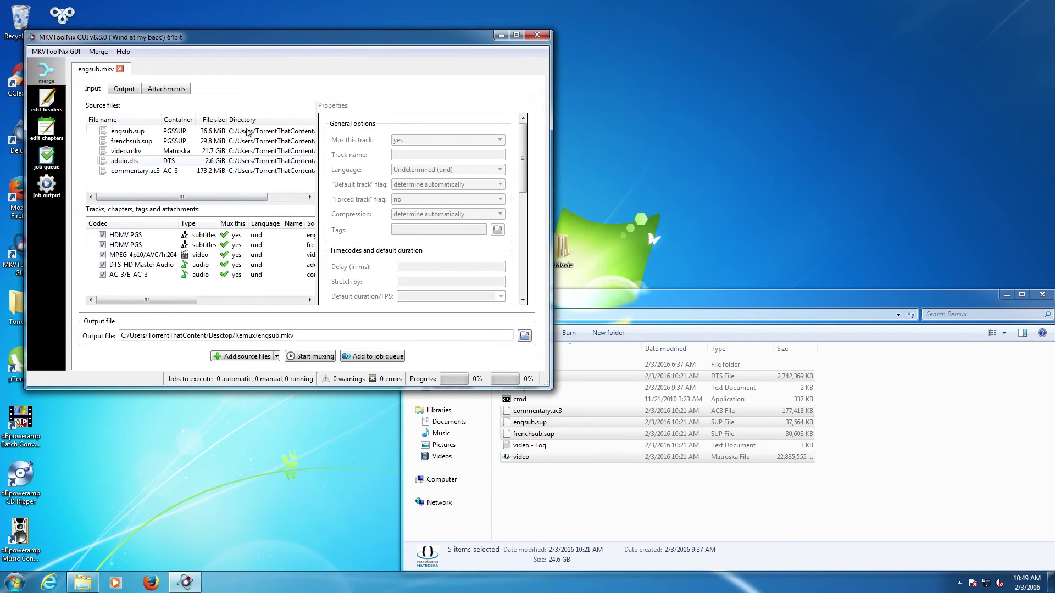
{"action": "left_click", "coordinate": [517, 35]}
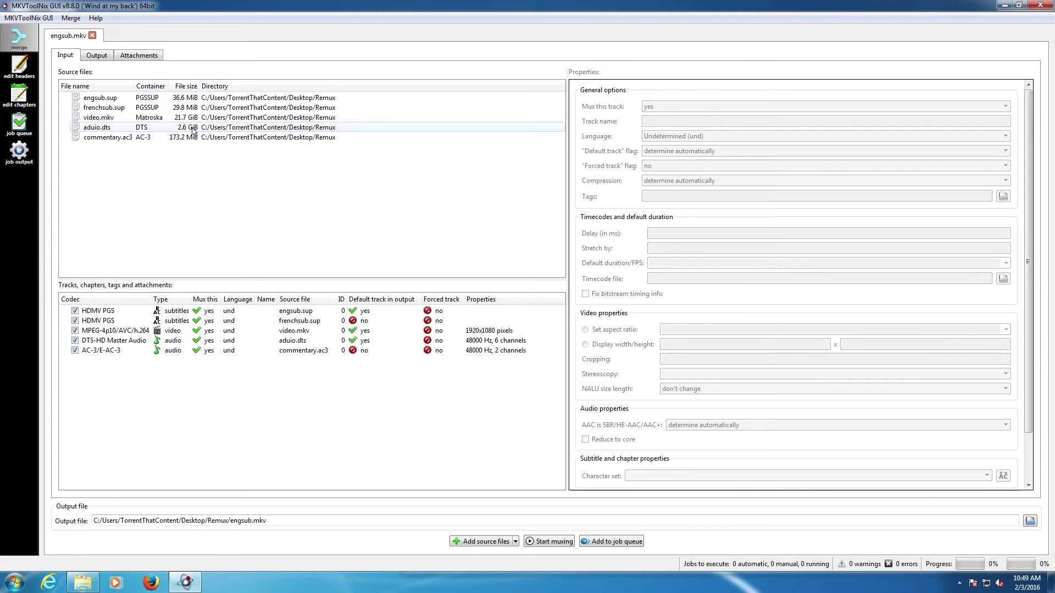
Set the English subtitle track's default-track flag to no and open the French track's language list
{"action": "left_click", "coordinate": [117, 100]}
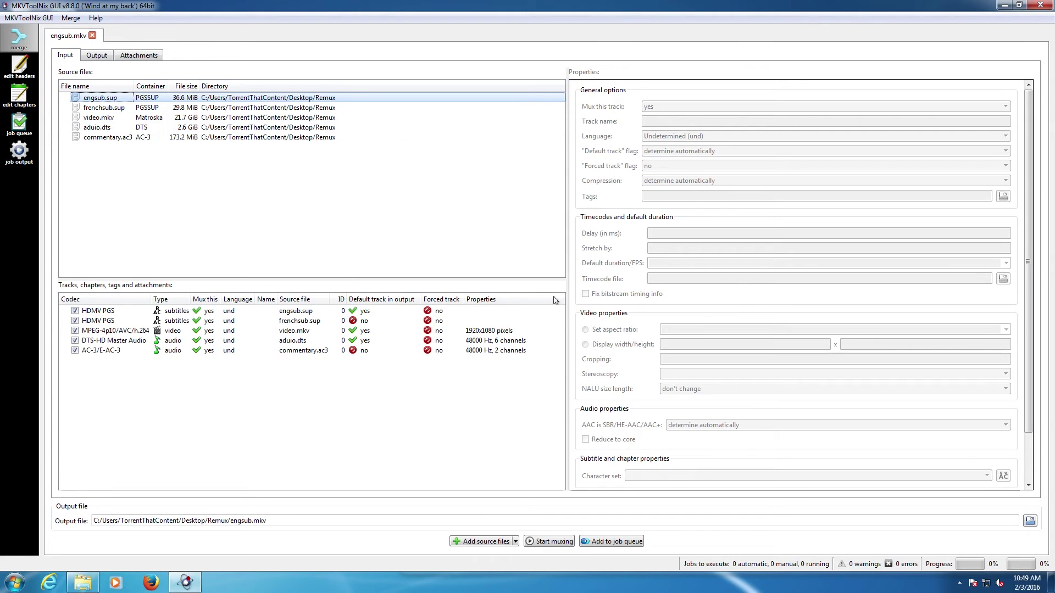
{"action": "left_click", "coordinate": [115, 312]}
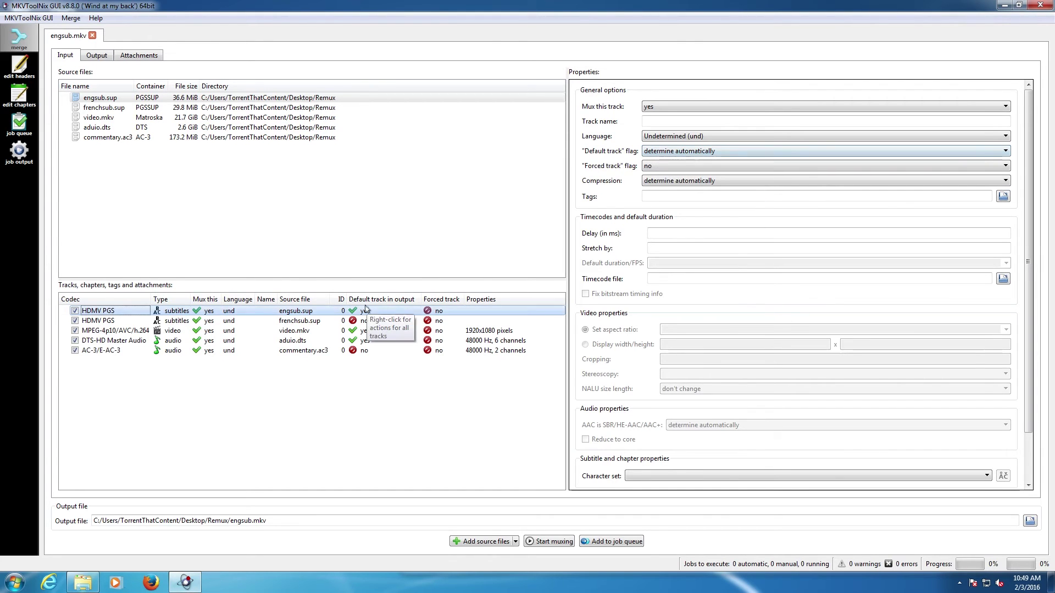
{"action": "left_click", "coordinate": [670, 152]}
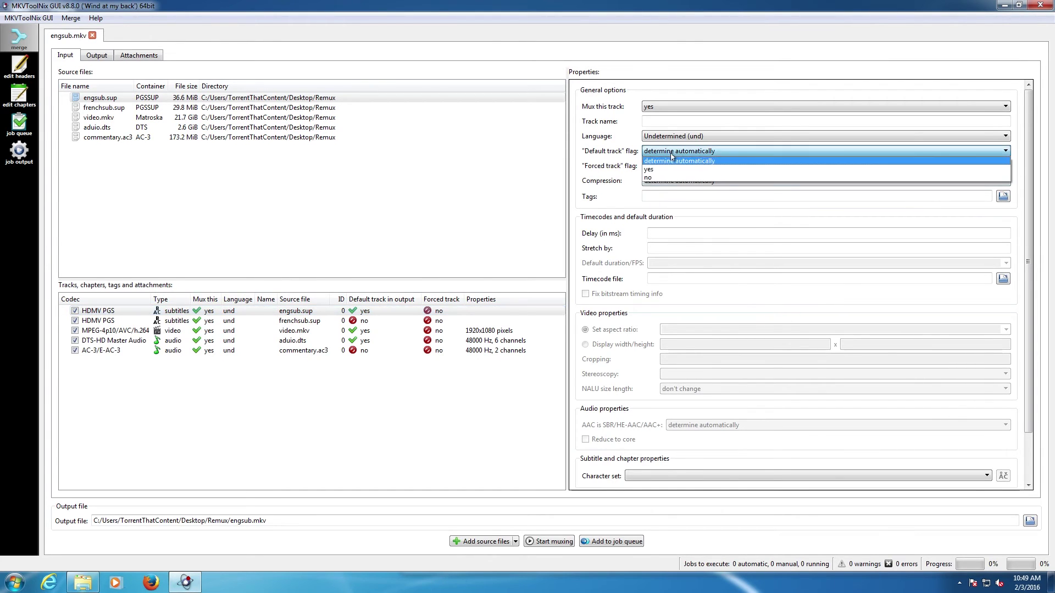
{"action": "left_click", "coordinate": [658, 181]}
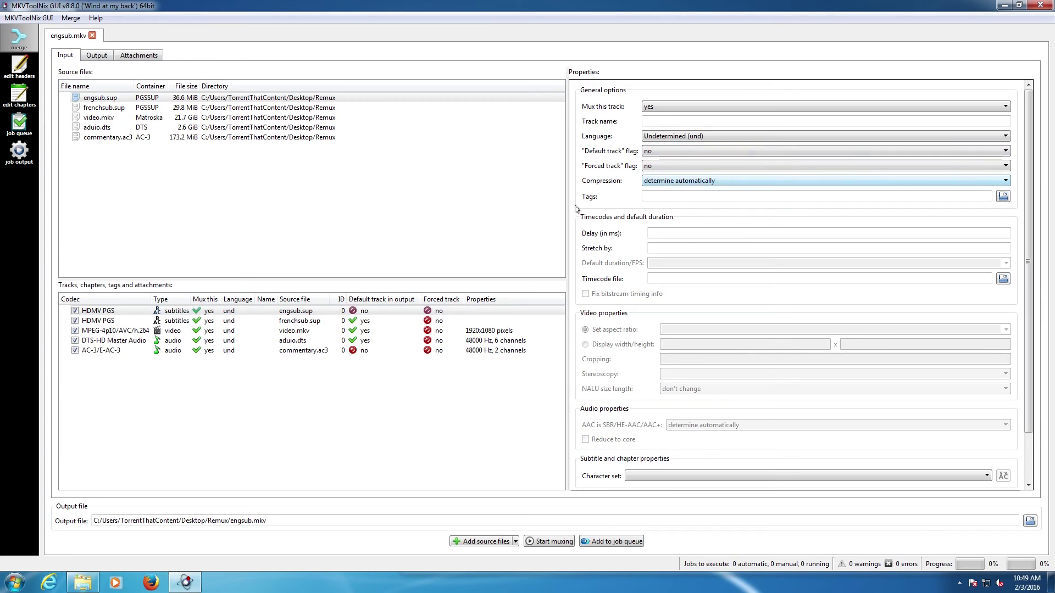
{"action": "left_click", "coordinate": [331, 321]}
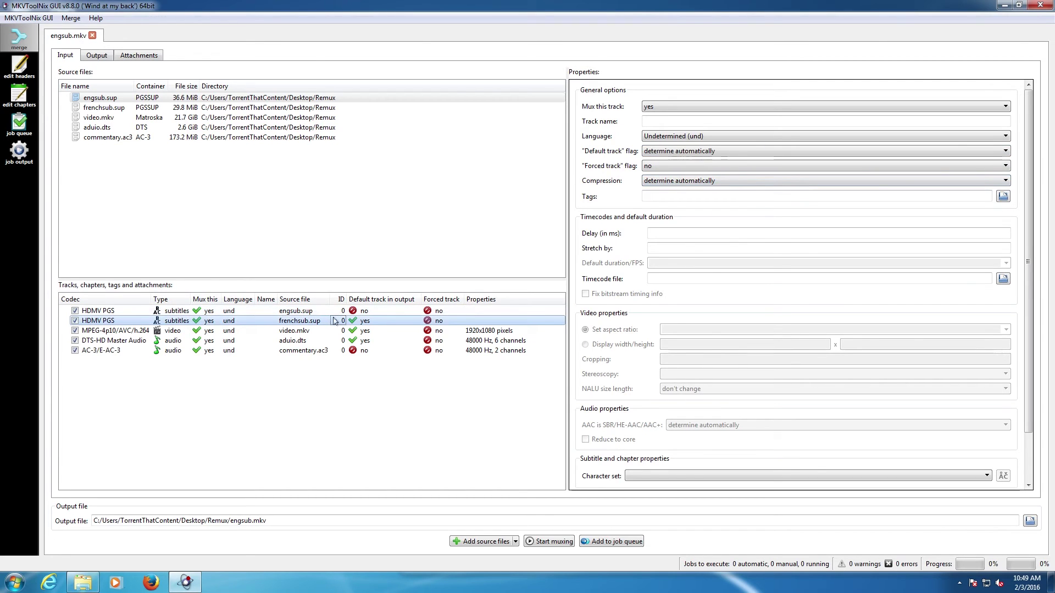
{"action": "left_click", "coordinate": [665, 137]}
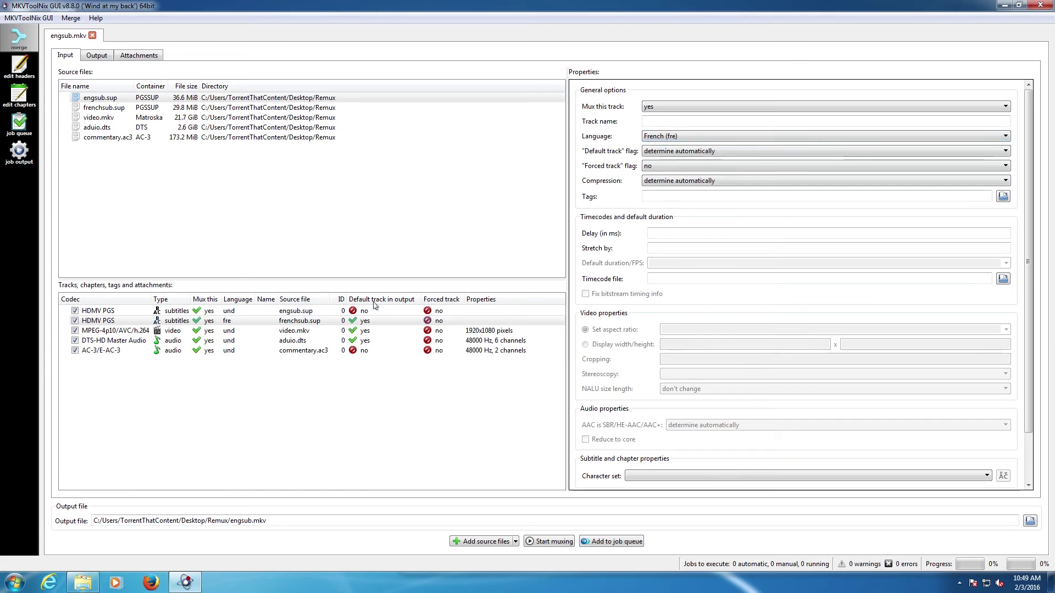
Set the English subtitles' language to eng and the French track's default-track flag to no
{"action": "left_click", "coordinate": [358, 311]}
{"action": "left_click", "coordinate": [671, 136]}
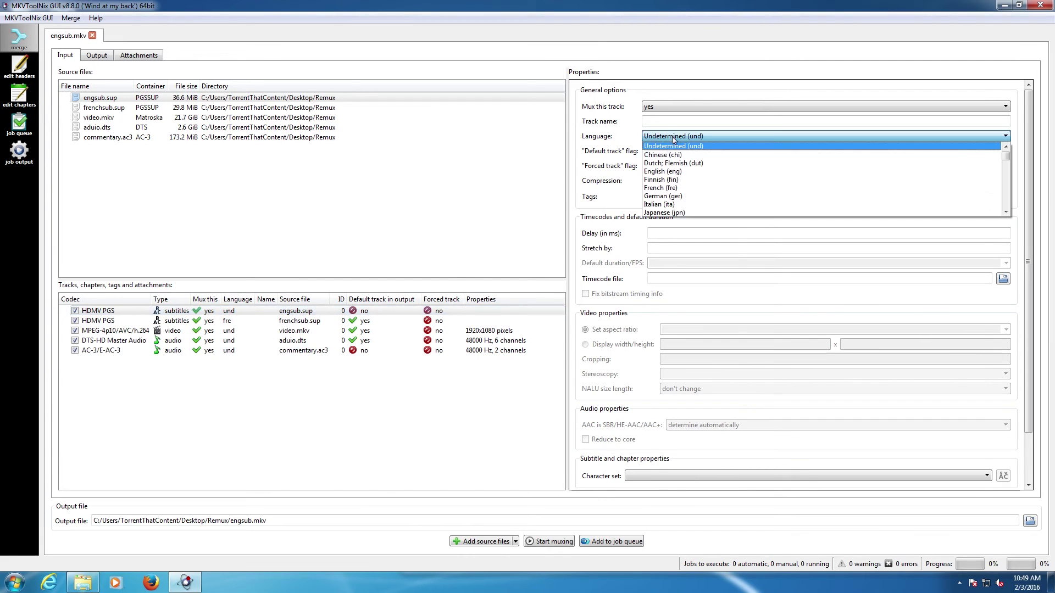
{"action": "left_click", "coordinate": [663, 172]}
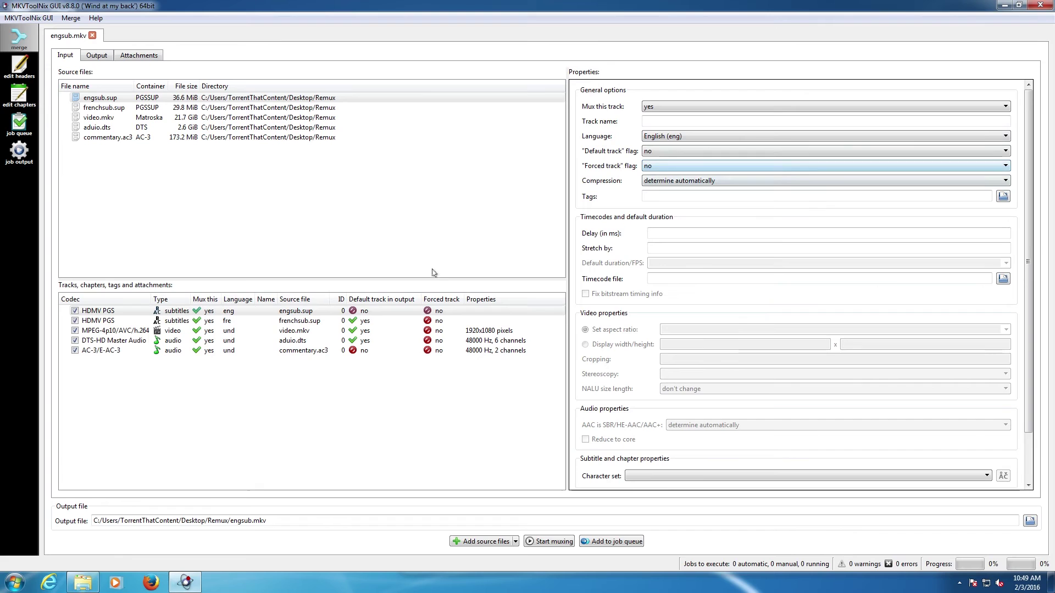
{"action": "left_click", "coordinate": [324, 320]}
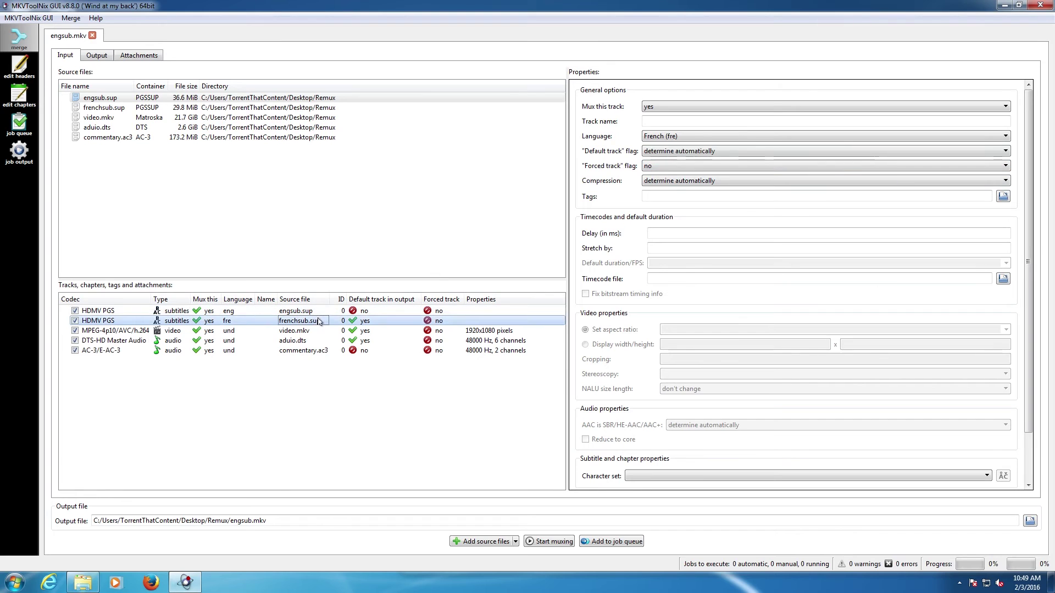
{"action": "left_click", "coordinate": [664, 152]}
{"action": "left_click", "coordinate": [653, 170]}
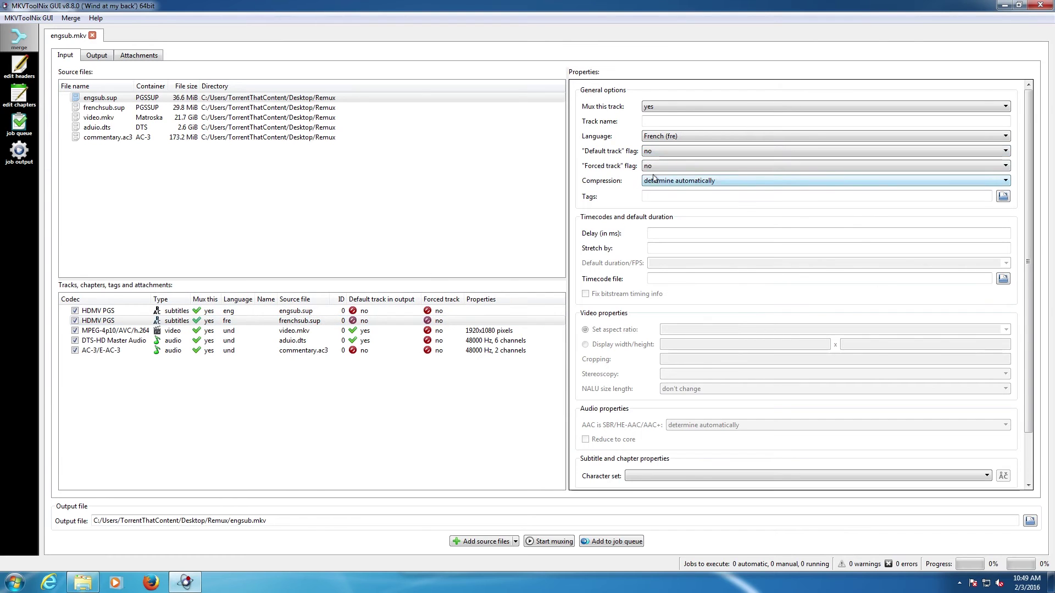
Tag the h.264 video track from video.mkv as English (eng)
{"action": "left_click", "coordinate": [359, 331]}
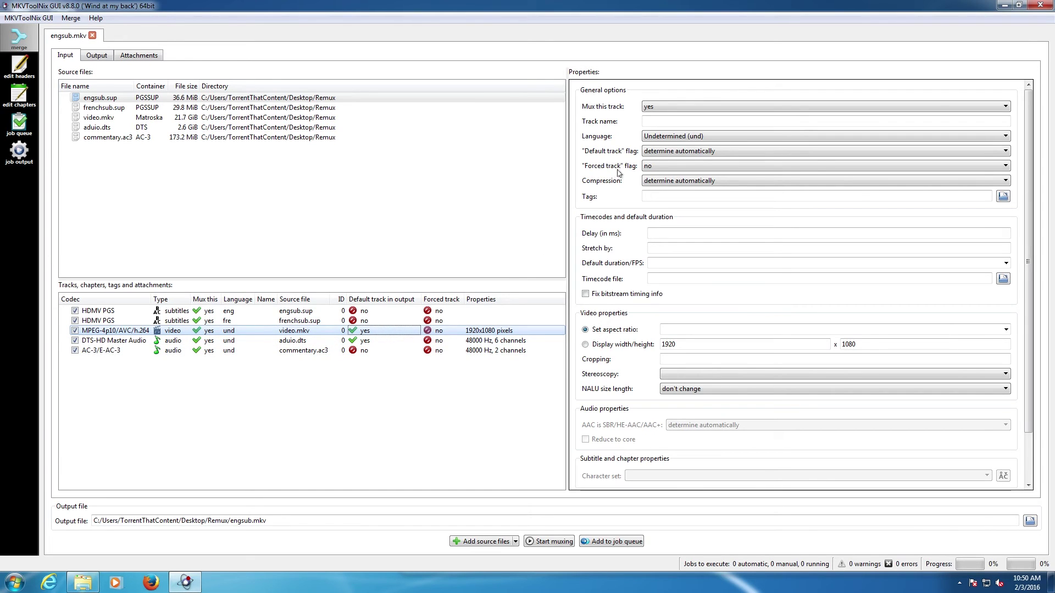
{"action": "left_click", "coordinate": [663, 138]}
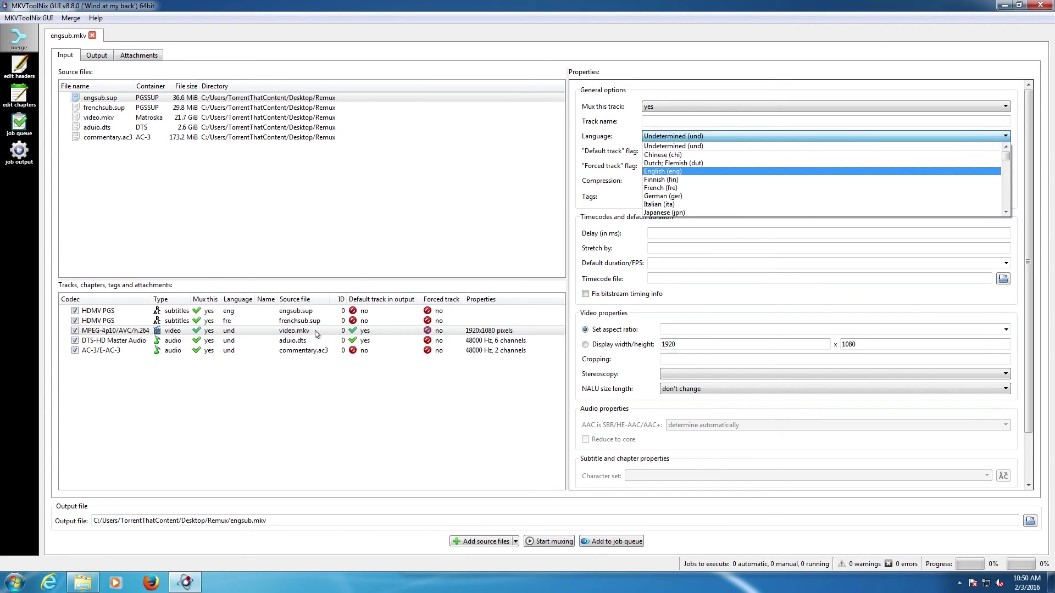
{"action": "left_click", "coordinate": [681, 172]}
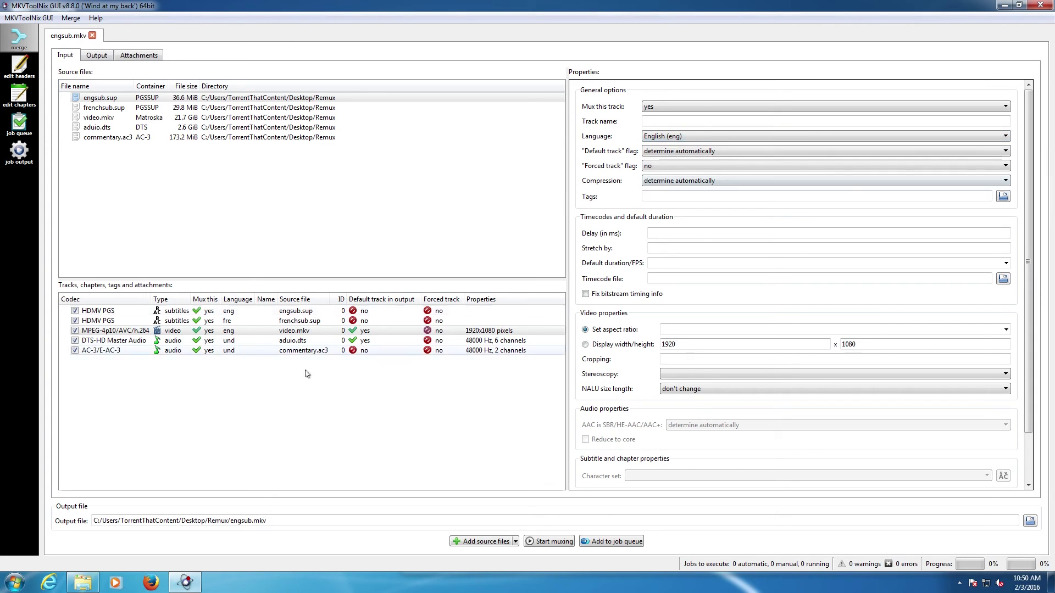
Set the language of the DTS-HD Master Audio and commentary tracks to English (eng)
{"action": "left_click", "coordinate": [291, 343]}
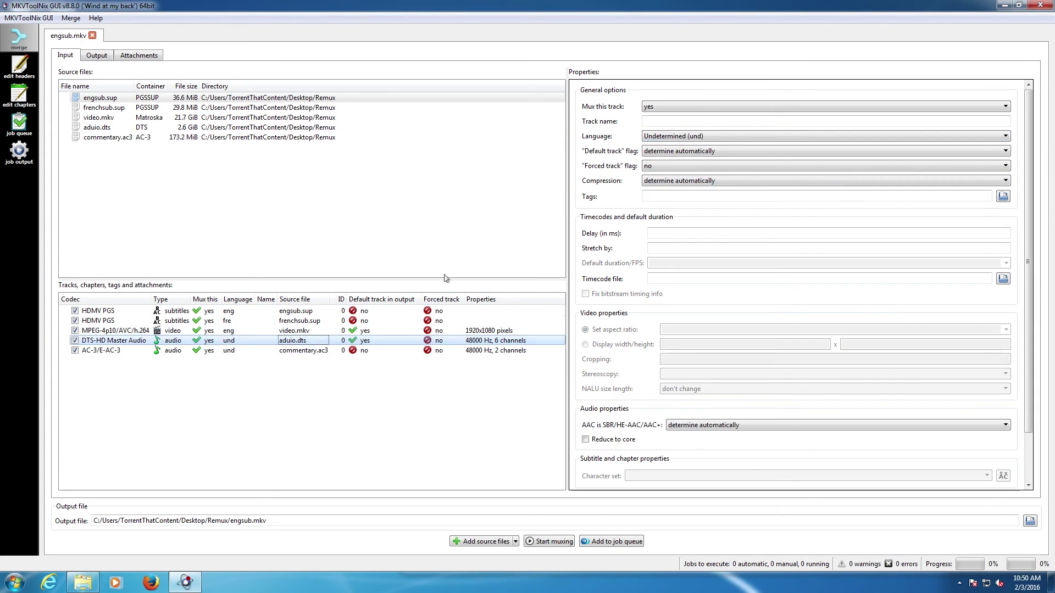
{"action": "left_click", "coordinate": [663, 142]}
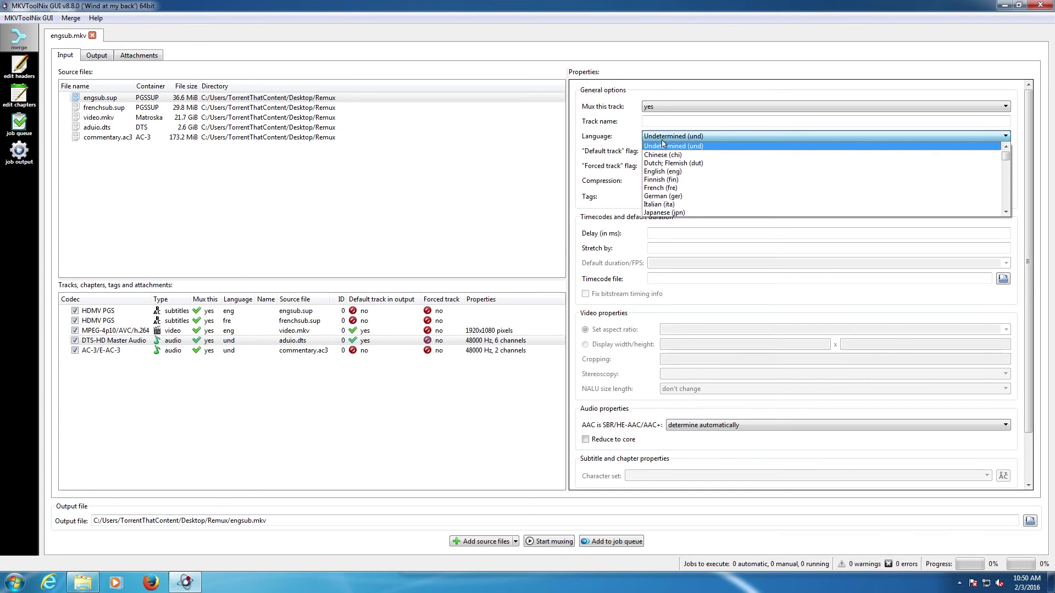
{"action": "left_click", "coordinate": [663, 172]}
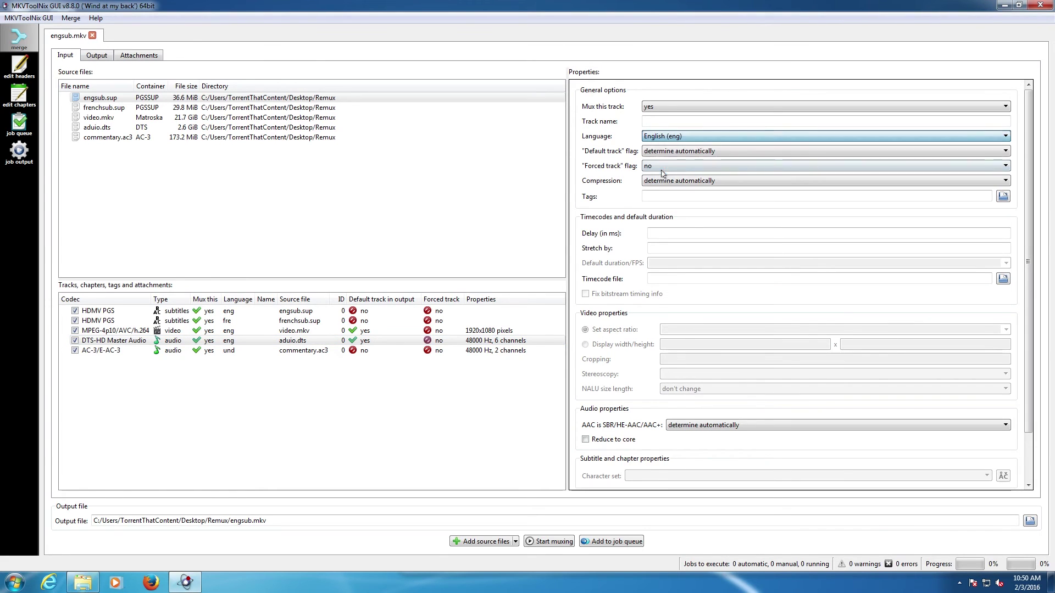
{"action": "left_click", "coordinate": [294, 352]}
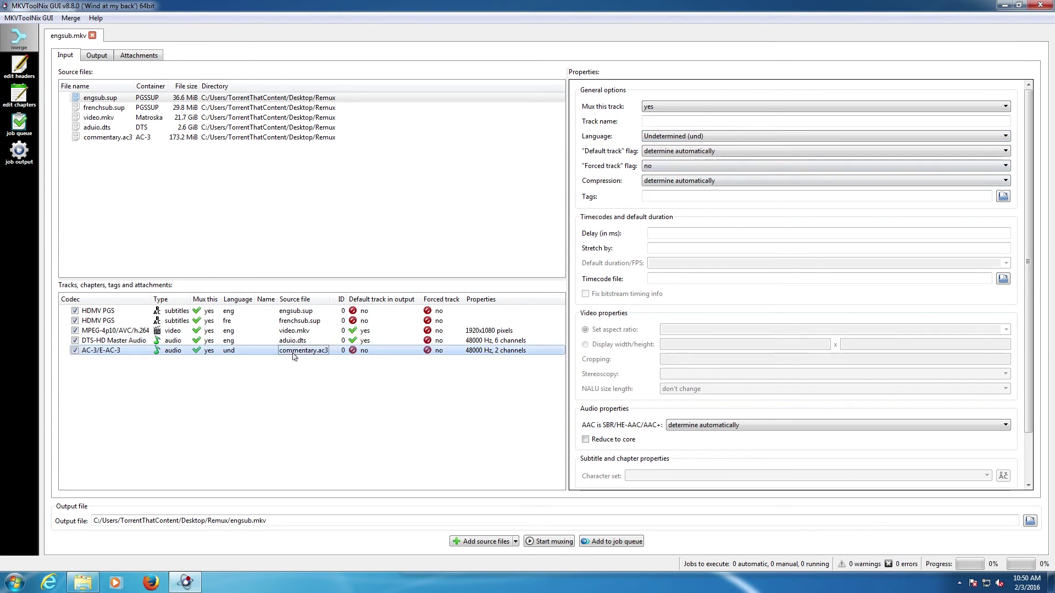
{"action": "left_click", "coordinate": [660, 138]}
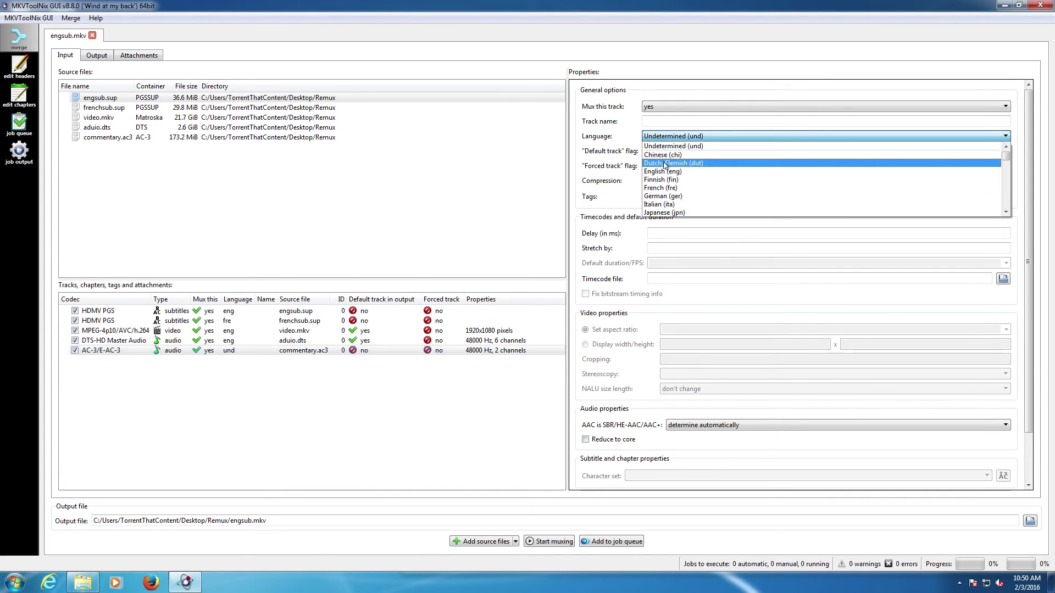
{"action": "left_click", "coordinate": [664, 171]}
Name the commentary track 'Commentary' and make it a non-default track
{"action": "left_click", "coordinate": [654, 124]}
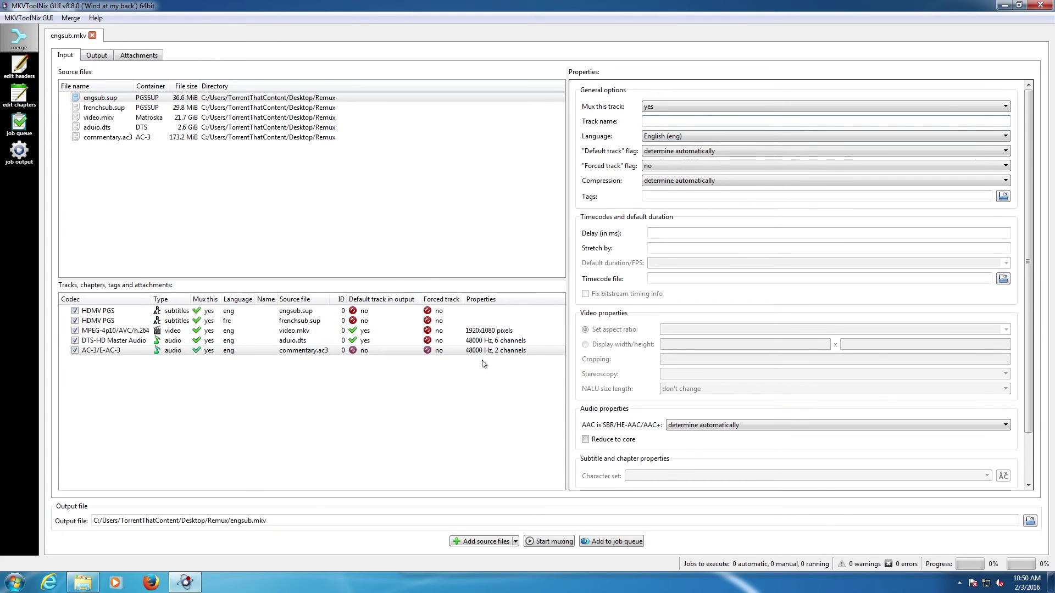
{"action": "type", "text": "Commentary"}
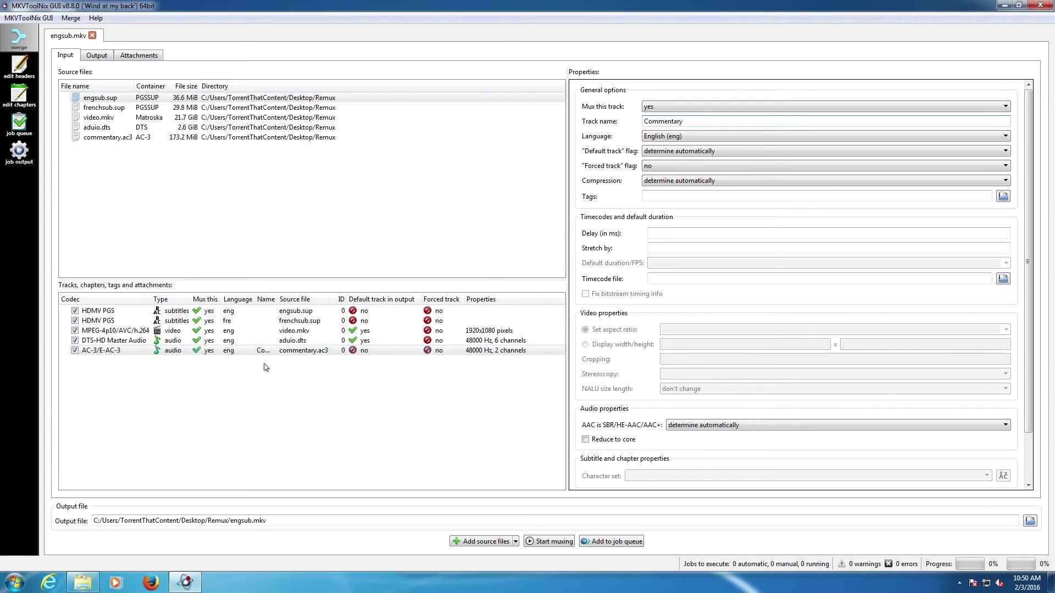
{"action": "left_click", "coordinate": [302, 350]}
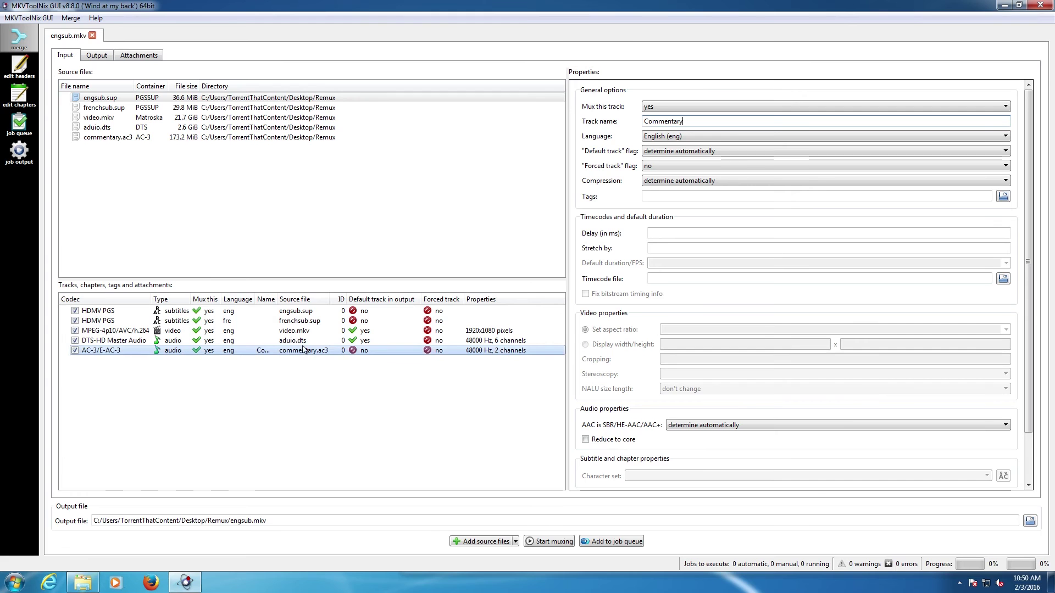
{"action": "left_click", "coordinate": [297, 387]}
{"action": "left_click", "coordinate": [307, 350]}
{"action": "left_click", "coordinate": [308, 340]}
{"action": "left_click", "coordinate": [358, 369]}
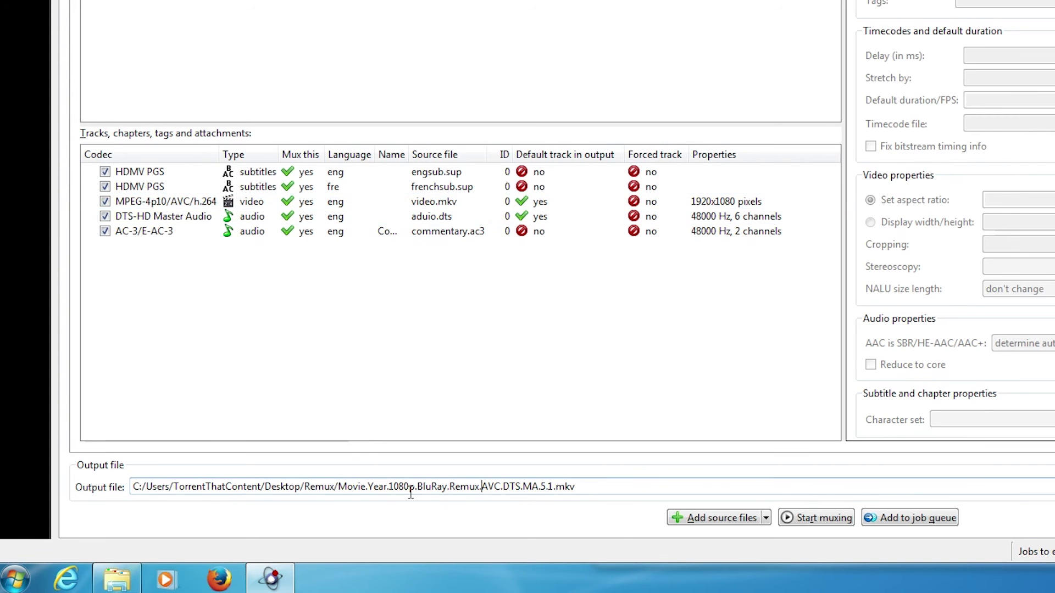
{"action": "left_click_drag", "start_coordinate": [338, 487], "coordinate": [554, 489]}
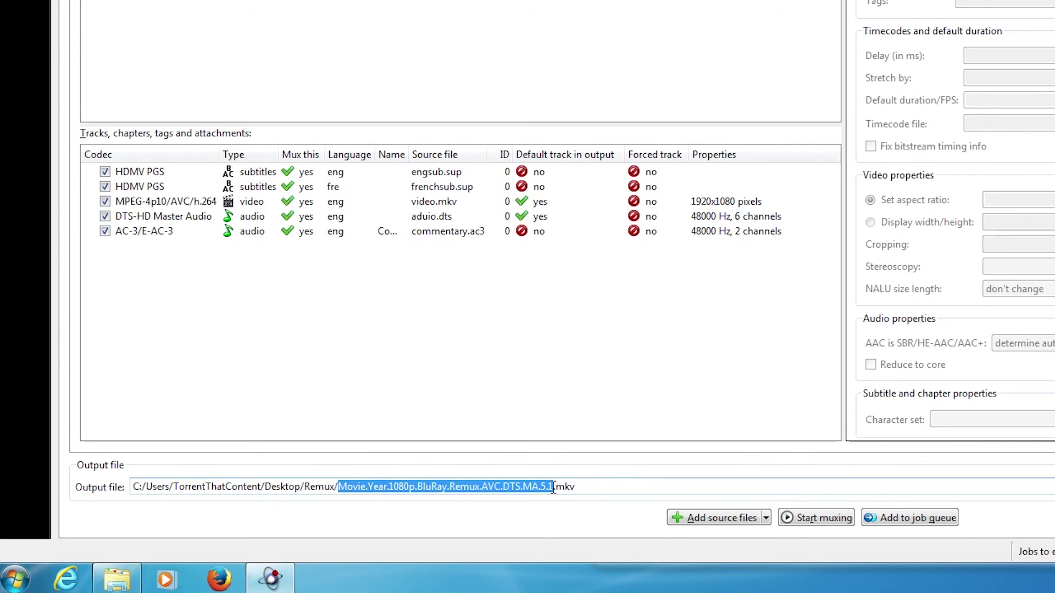
{"action": "right_click", "coordinate": [554, 489]}
{"action": "left_click", "coordinate": [574, 416]}
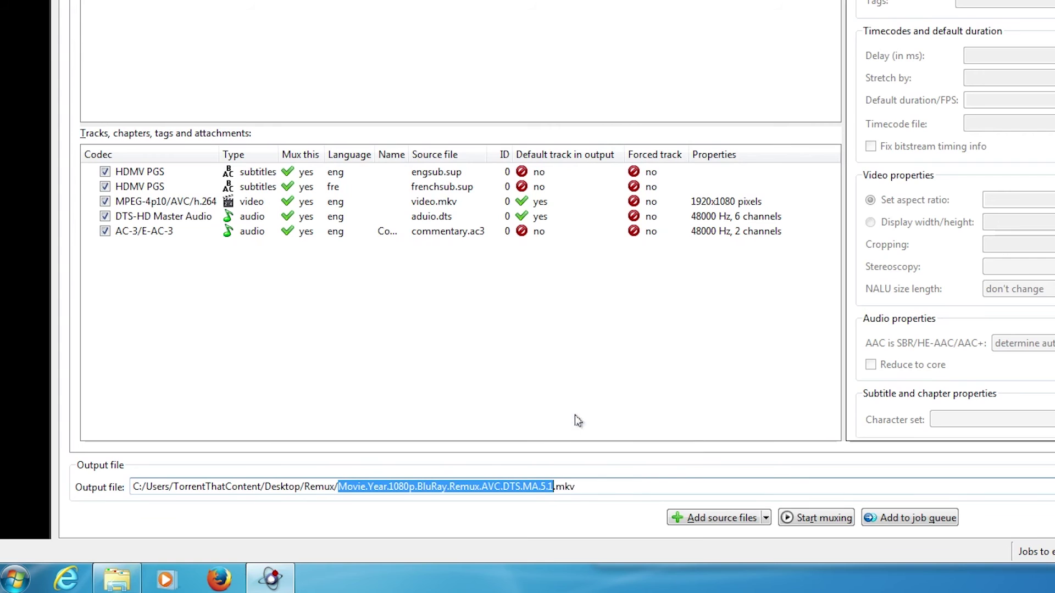
{"action": "left_click", "coordinate": [554, 487]}
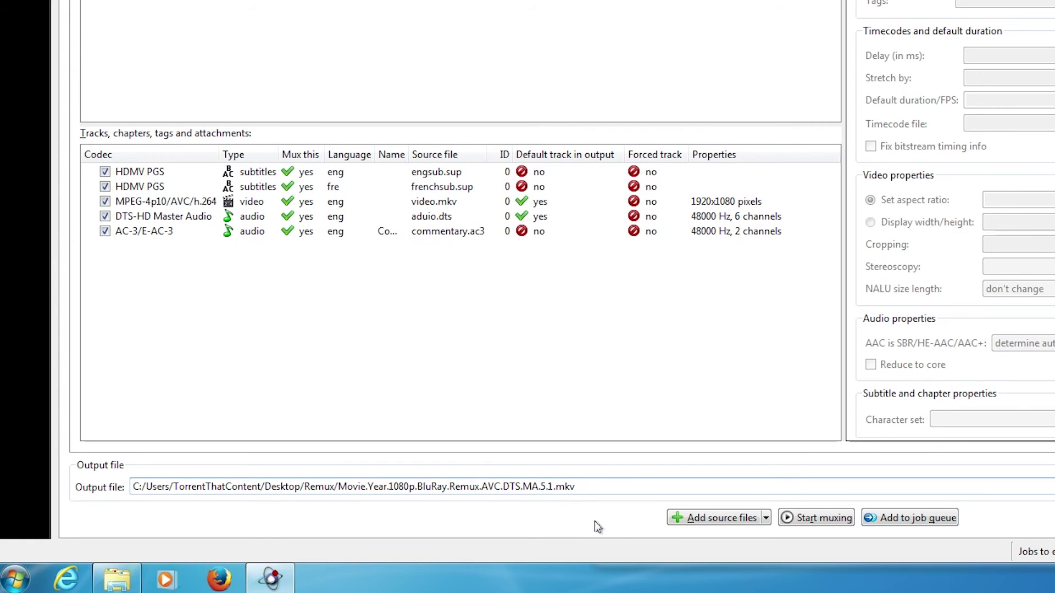
Paste Movie.Year.1080p.BluRay.Remux.AVC.DTS.MA.5.1 as the video track's name
{"action": "left_click", "coordinate": [182, 204]}
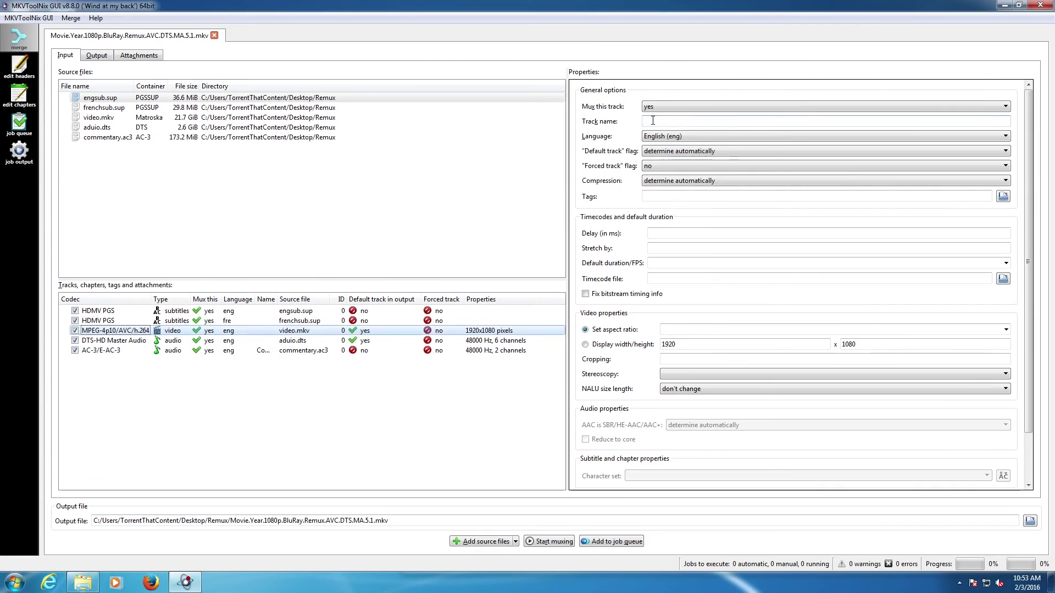
{"action": "right_click", "coordinate": [653, 120]}
{"action": "left_click", "coordinate": [666, 182]}
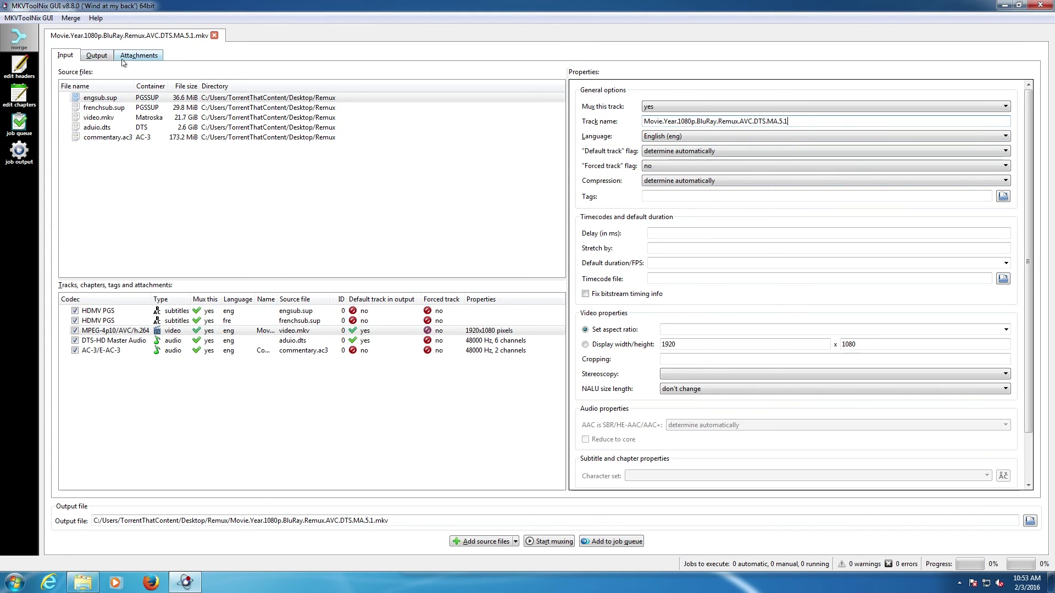
Paste Movie.Year.1080p.BluRay.Remux.AVC.DTS.MA.5.1 as the output's file title and return to Input
{"action": "left_click", "coordinate": [97, 55]}
{"action": "right_click", "coordinate": [125, 84]}
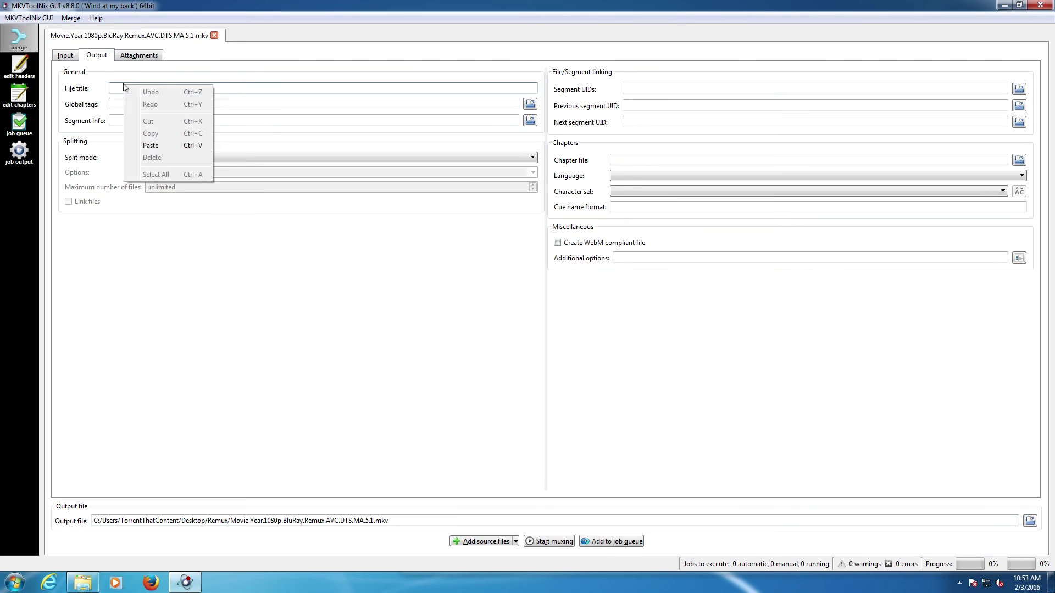
{"action": "left_click", "coordinate": [138, 144]}
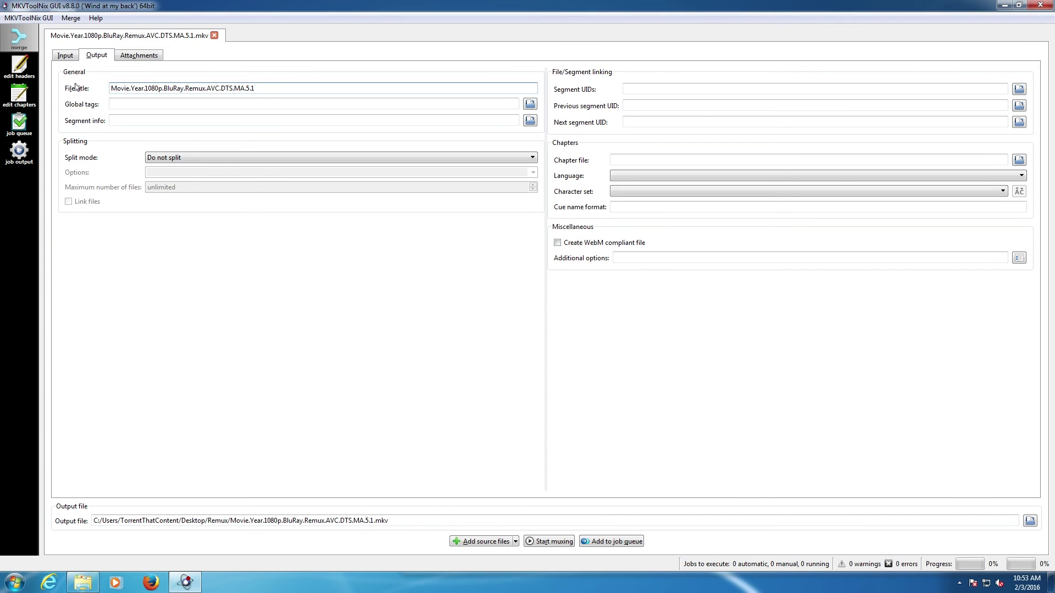
{"action": "left_click", "coordinate": [63, 56]}
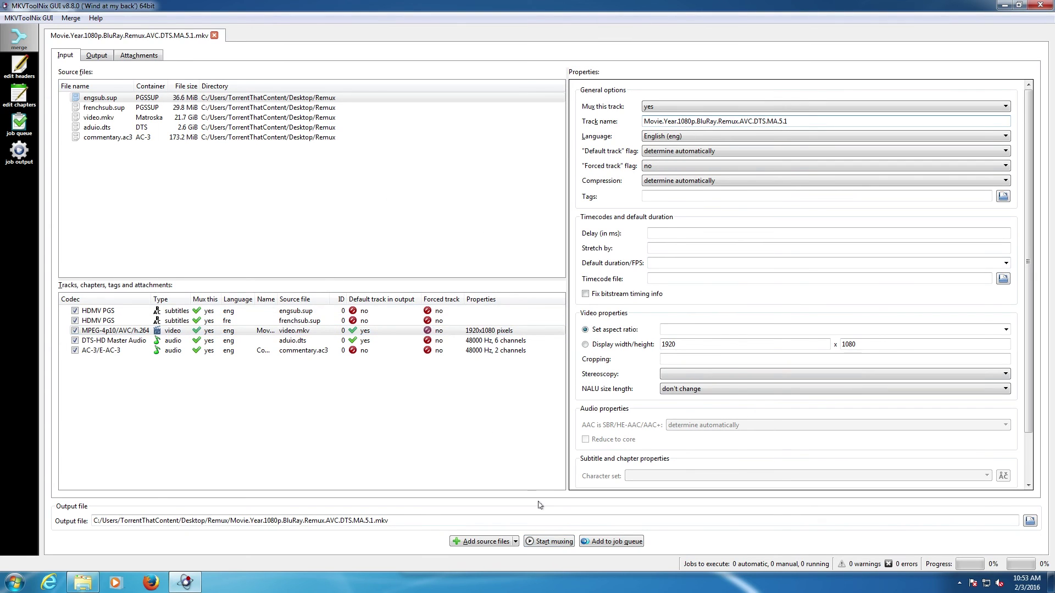
Start muxing Movie.Year.1080p.BluRay.Remux.AVC.DTS.MA.5.1.mkv and follow the job to completion
{"action": "left_click", "coordinate": [547, 540]}
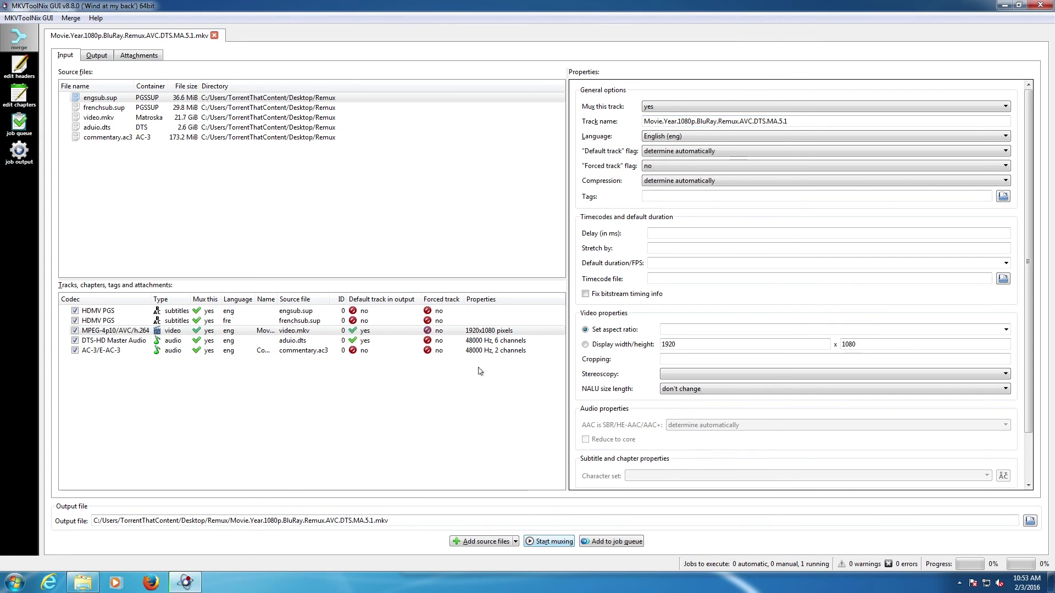
{"action": "left_click", "coordinate": [20, 154]}
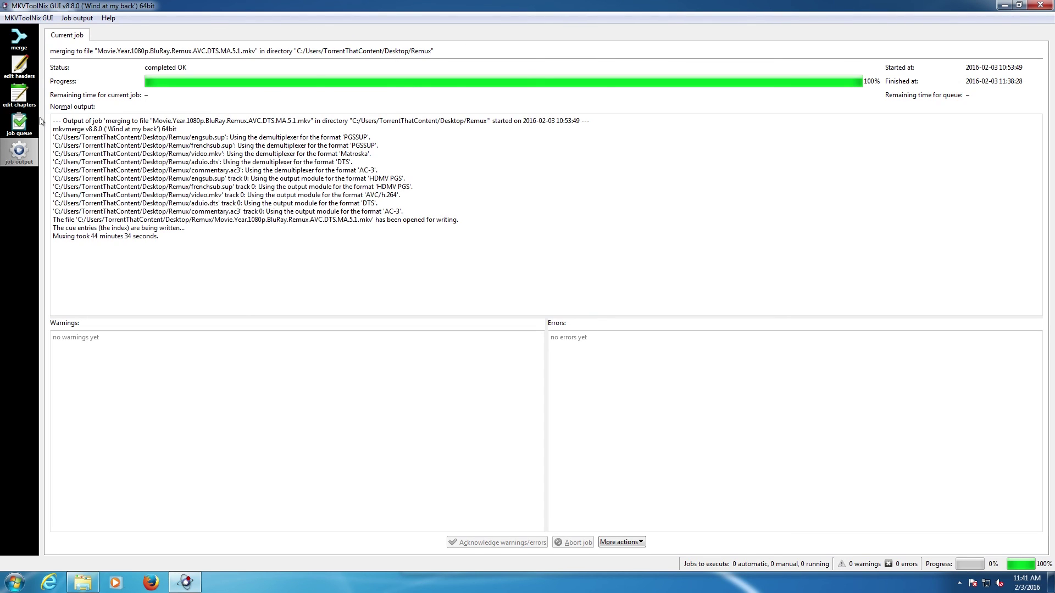
Drag chapters.txt from the Remux folder into the chapter editor to list its 32 chapters
{"action": "left_click", "coordinate": [16, 99]}
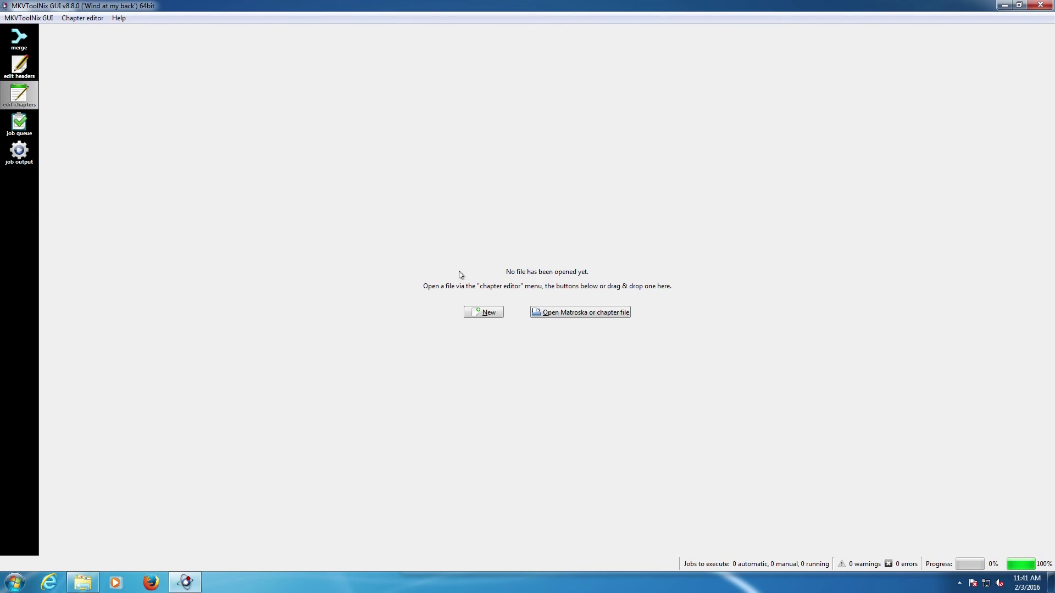
{"action": "left_click", "coordinate": [82, 583]}
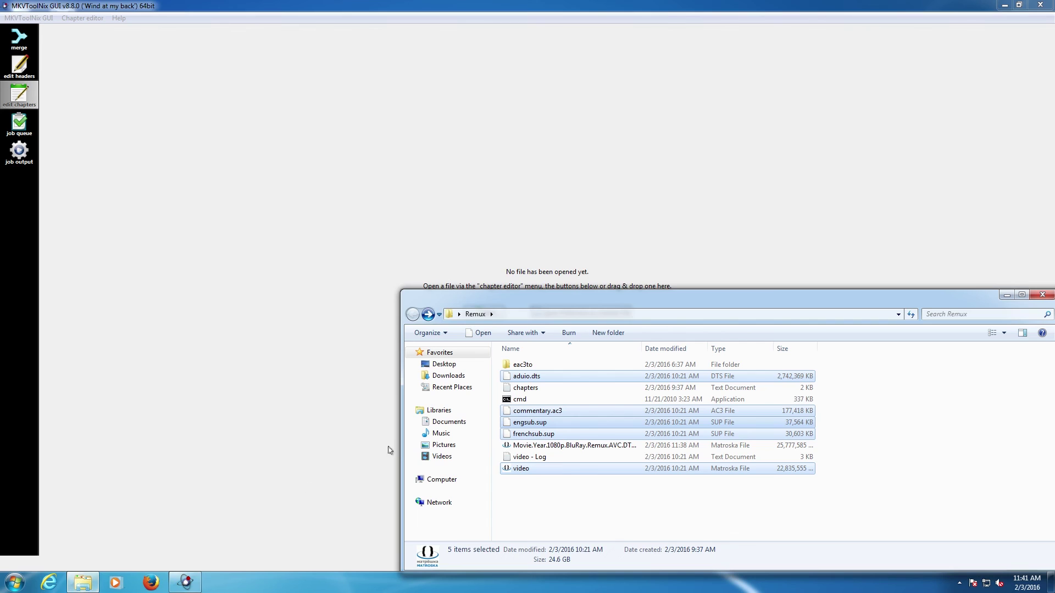
{"action": "left_click", "coordinate": [527, 502]}
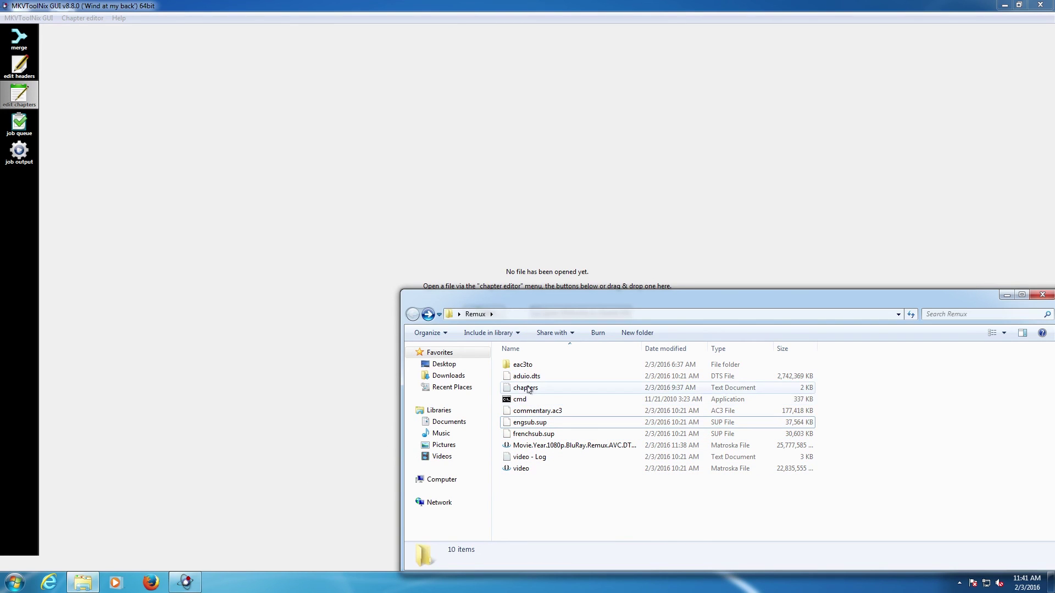
{"action": "left_click_drag", "start_coordinate": [526, 387], "coordinate": [276, 257]}
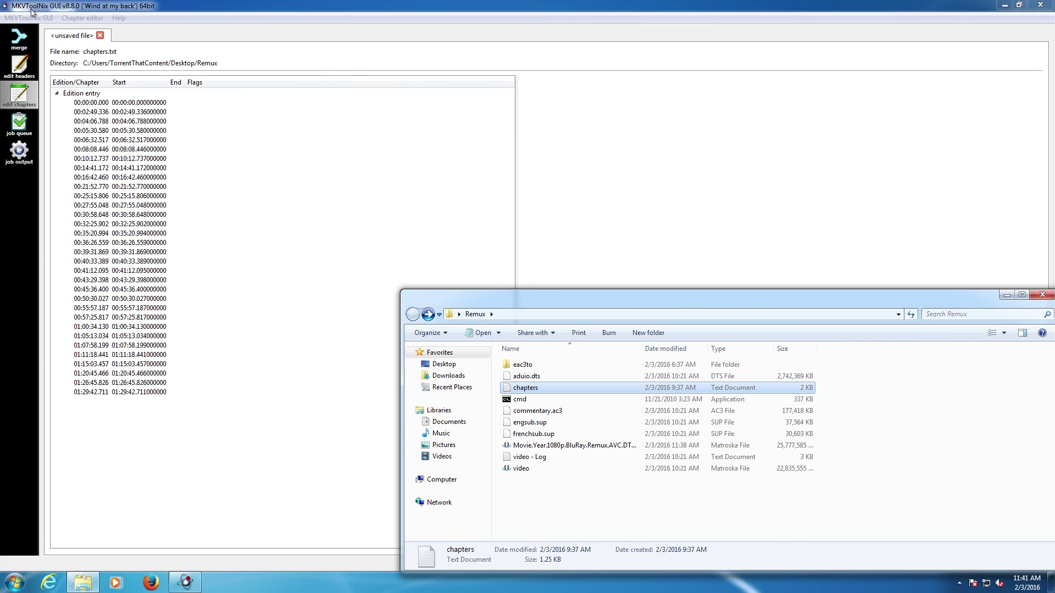
{"action": "left_click", "coordinate": [148, 438]}
{"action": "left_click", "coordinate": [73, 20]}
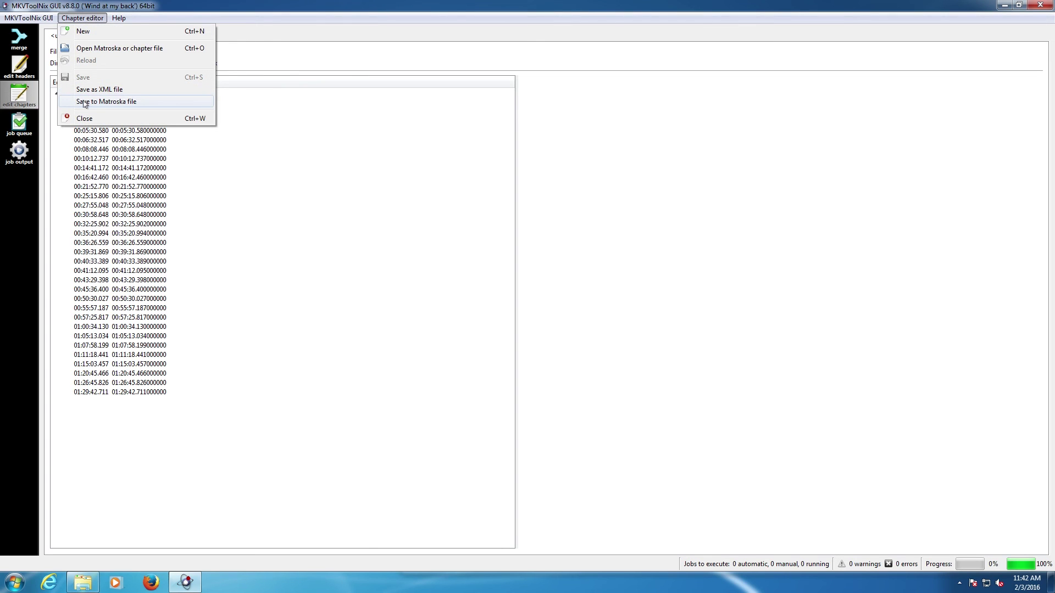
Save the chapters into Desktop\Movie\Remux\Movie.Year.1080p.BluRay.Remux.AVC.DTS.MA.5.1.mkv, then return to merge
{"action": "left_click", "coordinate": [85, 104]}
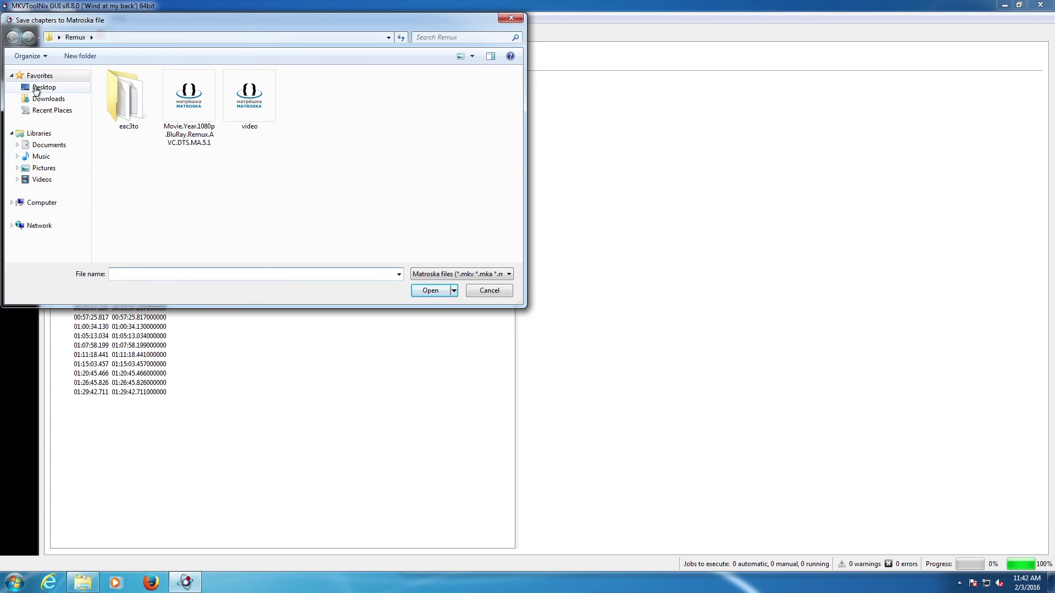
{"action": "left_click", "coordinate": [44, 88]}
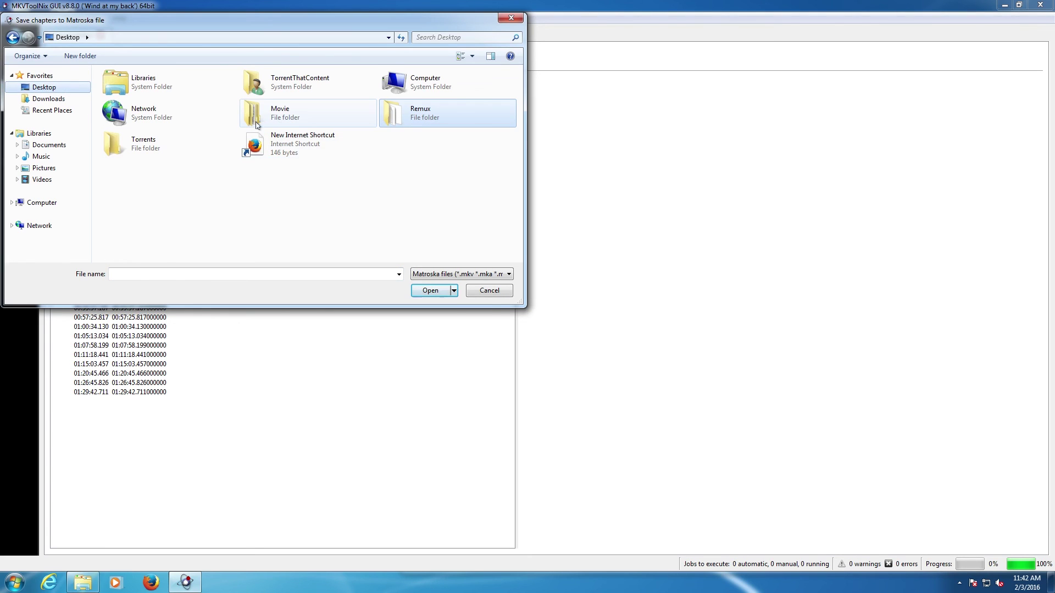
{"action": "double_click", "coordinate": [257, 123]}
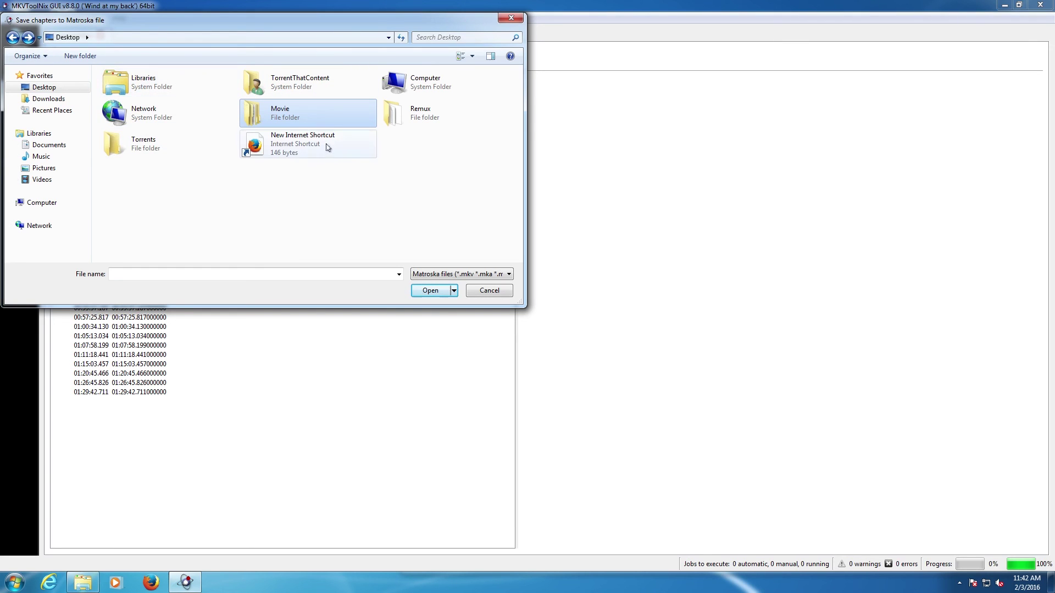
{"action": "double_click", "coordinate": [419, 120]}
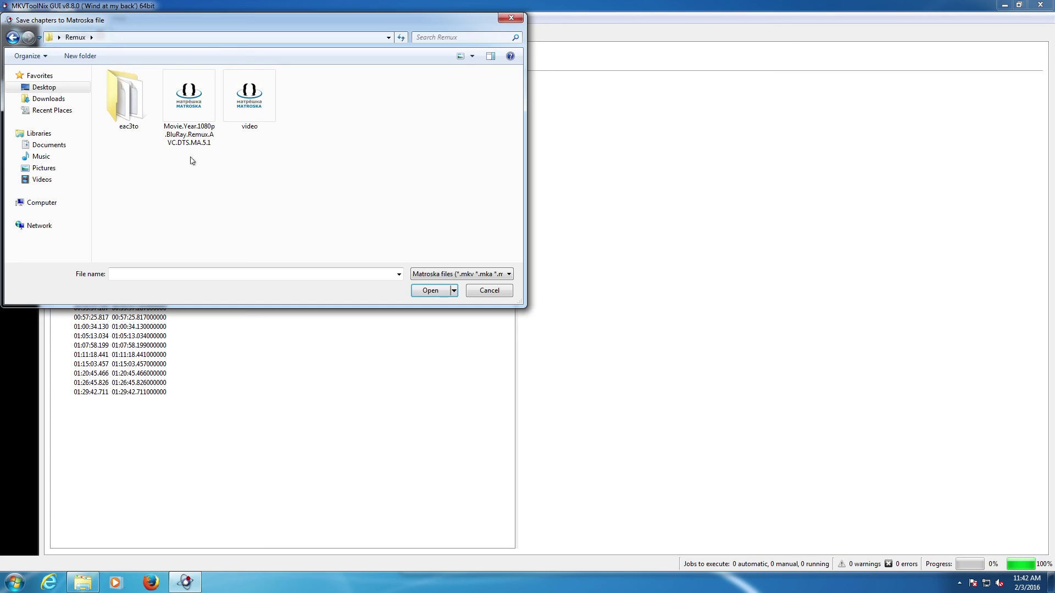
{"action": "left_click", "coordinate": [204, 138]}
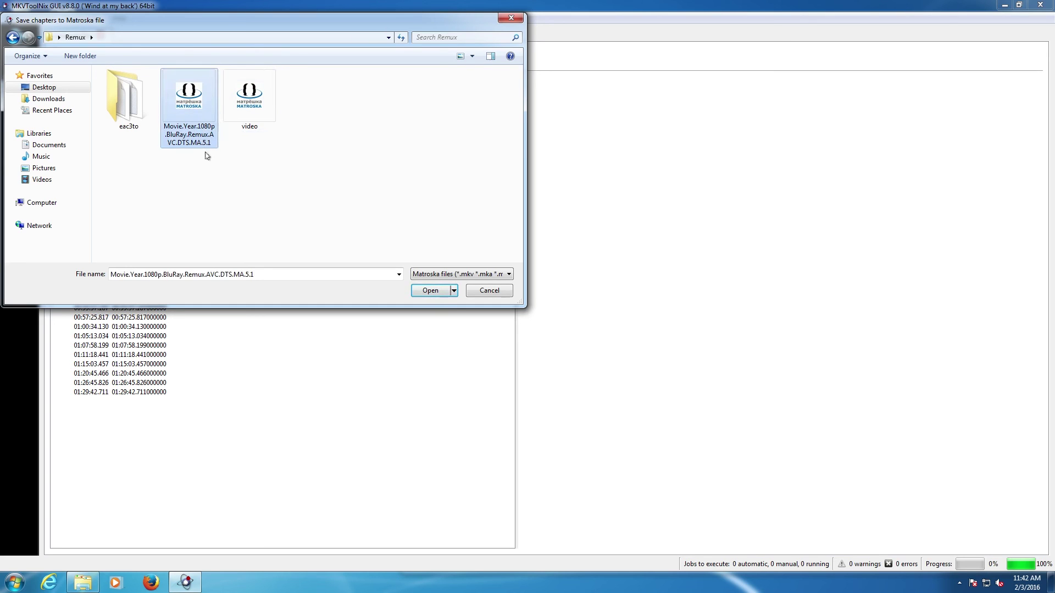
{"action": "left_click", "coordinate": [430, 290]}
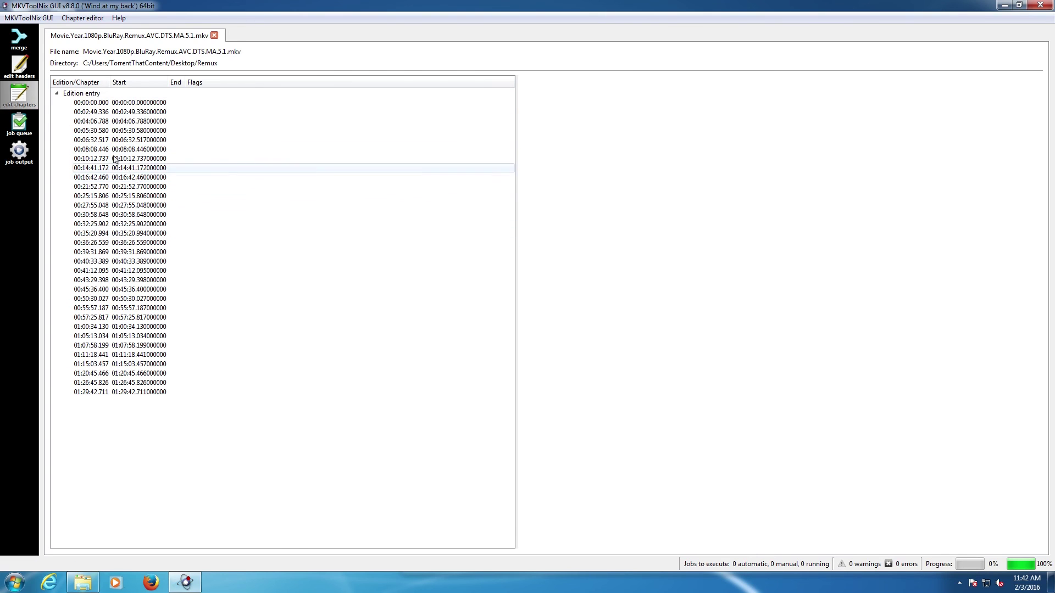
{"action": "left_click", "coordinate": [22, 45]}
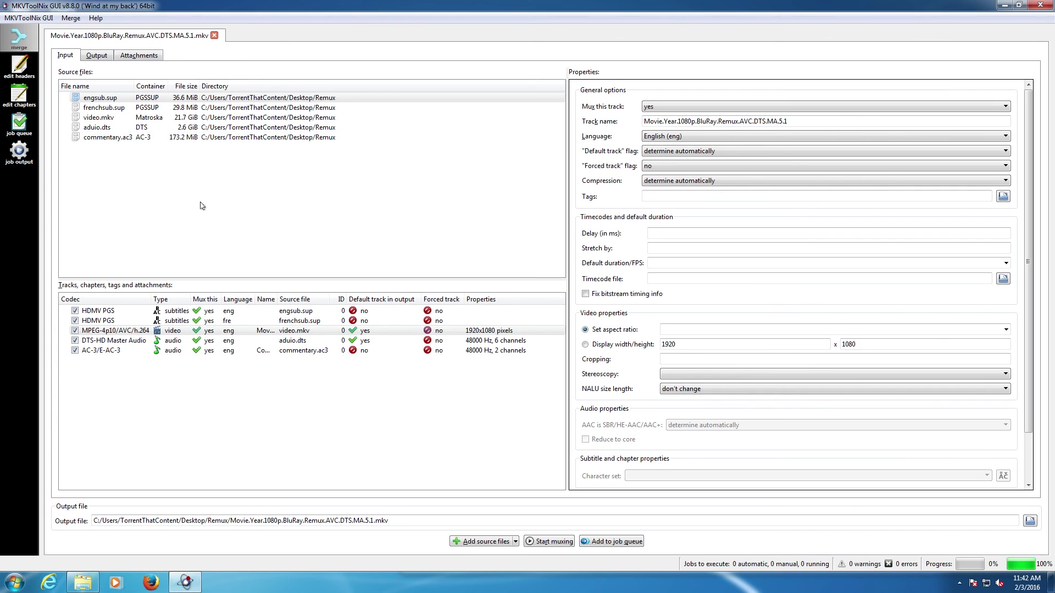
Close MKVToolNix and drag the finished remux MKV from the Remux folder onto the desktop
{"action": "left_click", "coordinate": [1040, 6]}
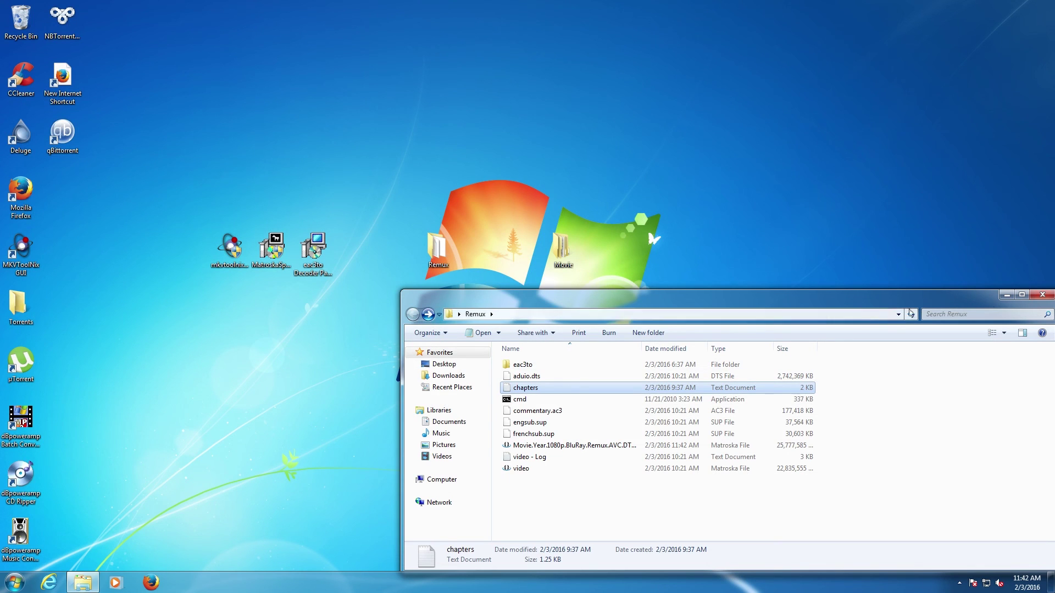
{"action": "left_click", "coordinate": [1042, 295]}
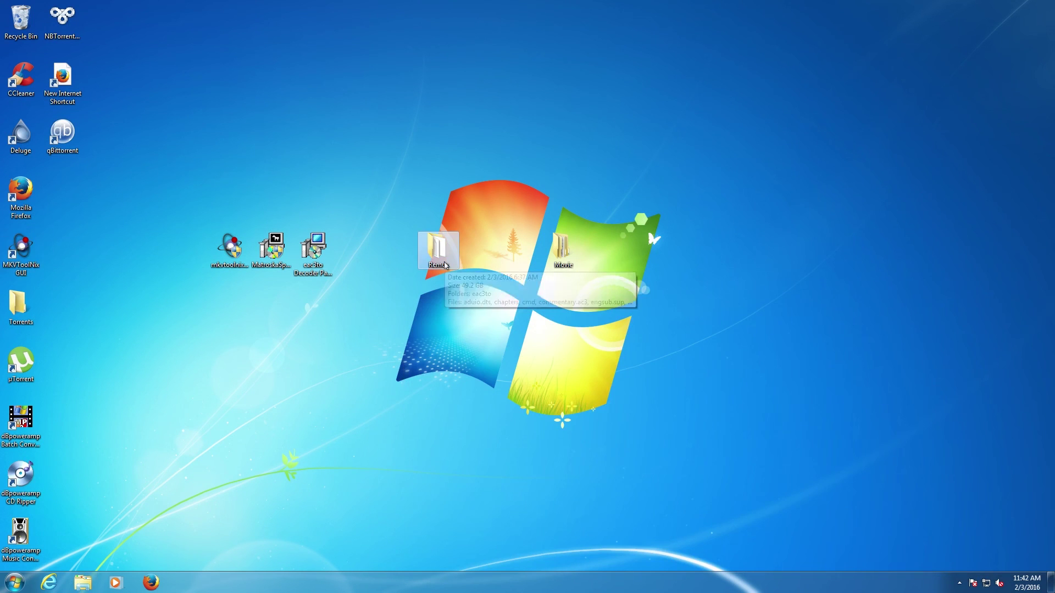
{"action": "double_click", "coordinate": [445, 265]}
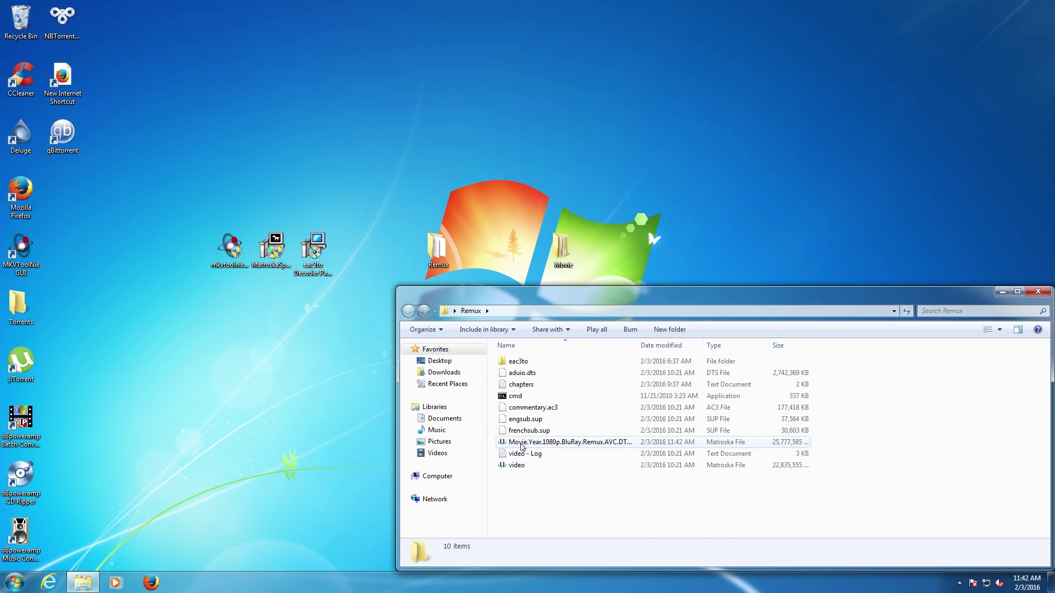
{"action": "left_click_drag", "start_coordinate": [521, 447], "coordinate": [393, 146]}
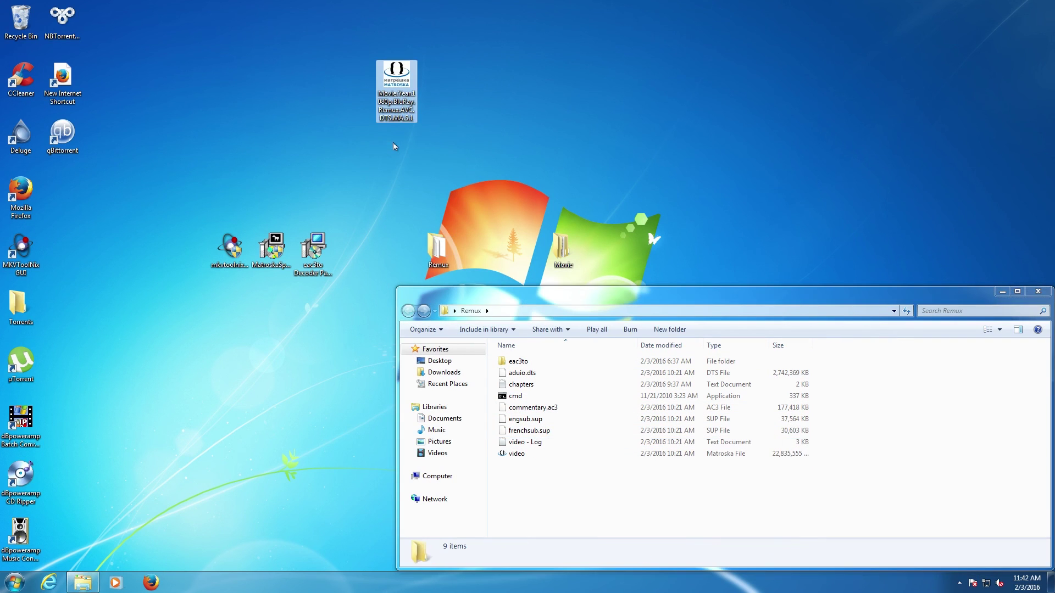
{"action": "mouse_move", "coordinate": [396, 102]}
Deselect the desktop items and close the Remux folder window
{"action": "left_click", "coordinate": [439, 116]}
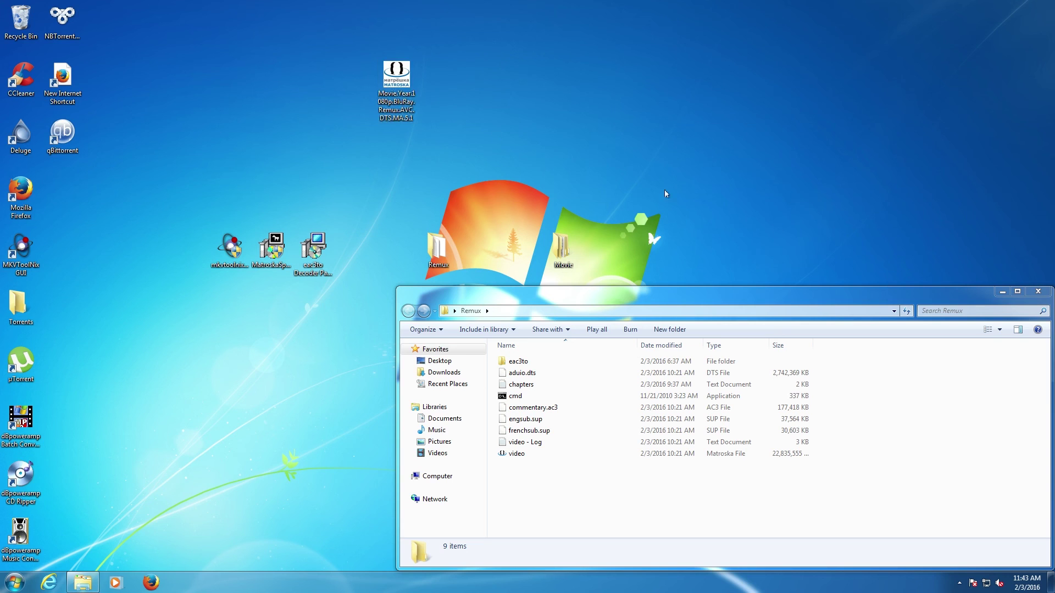
{"action": "left_click", "coordinate": [1038, 292]}
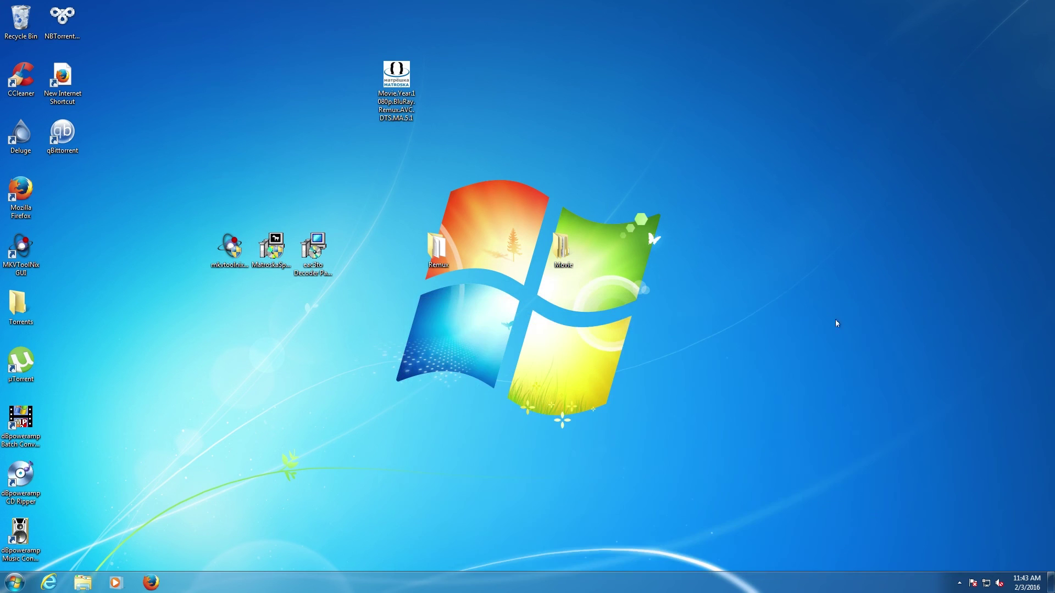